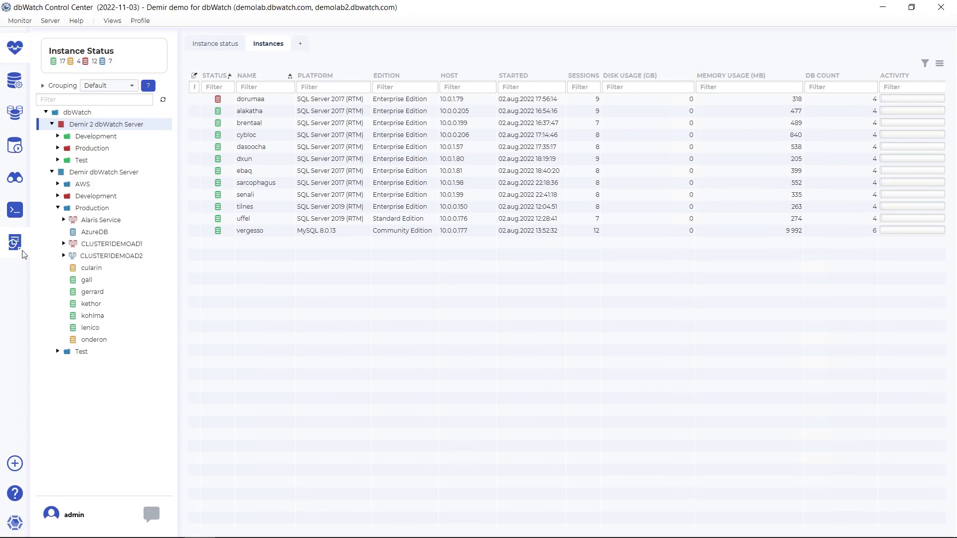
Step: Start a new report with the korriban instance from Demir dbWatch Server's Development group as its only source
left_click(14, 240)
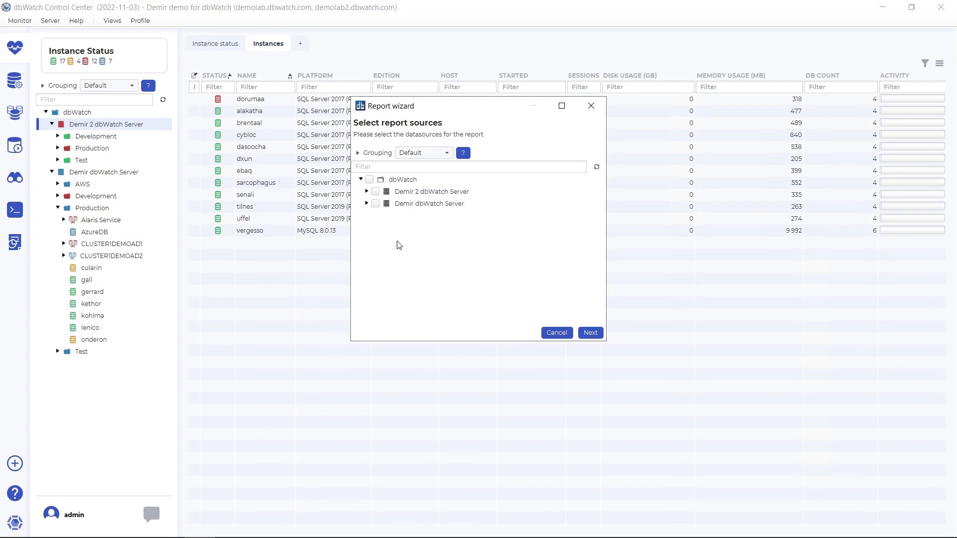
left_click(367, 204)
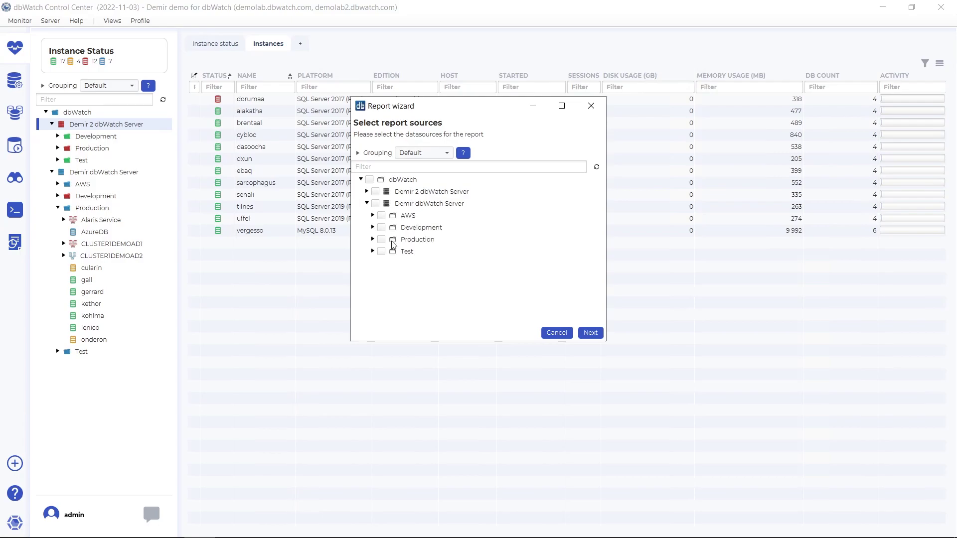
left_click(373, 240)
scroll(402, 285, "down", 3)
scroll(402, 285, "up", 3)
left_click(373, 228)
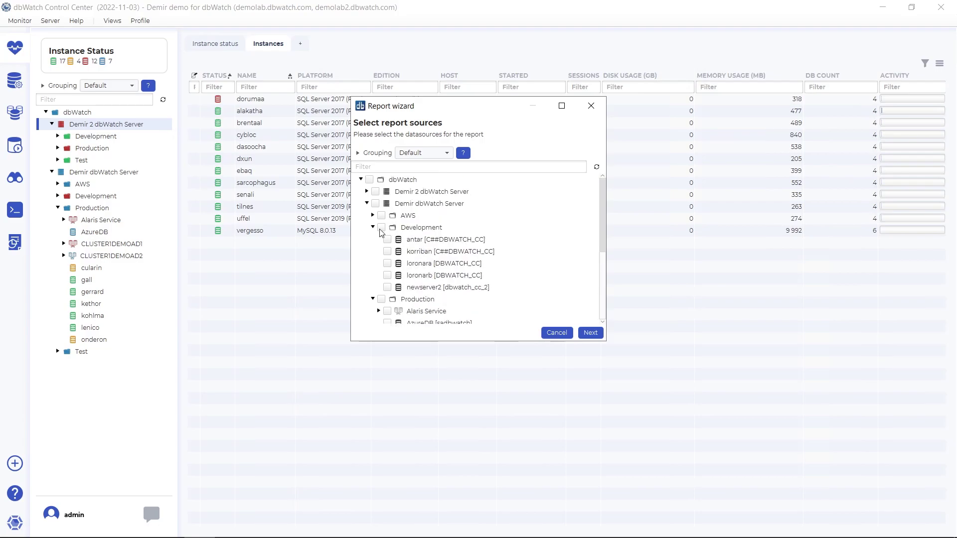
scroll(429, 234, "down", 1)
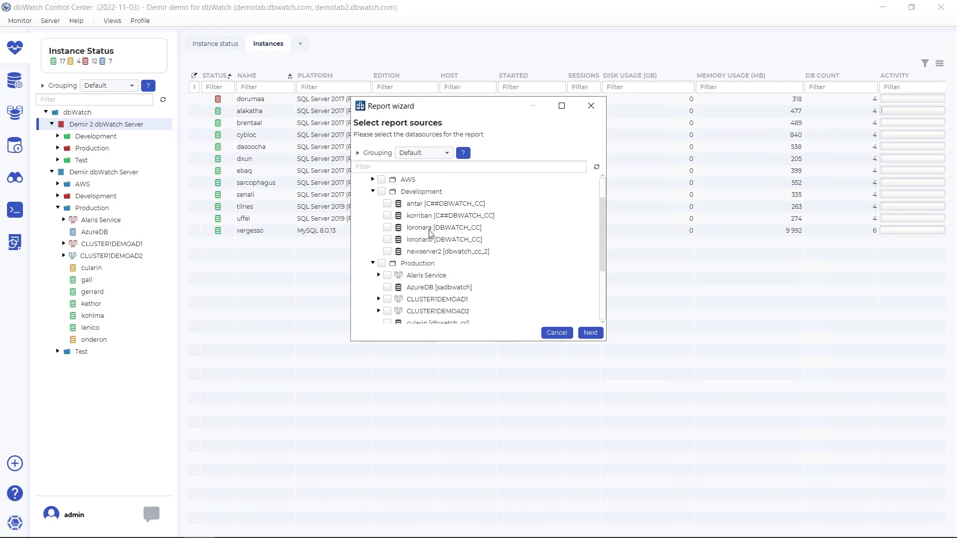
left_click(384, 215)
left_click(386, 218)
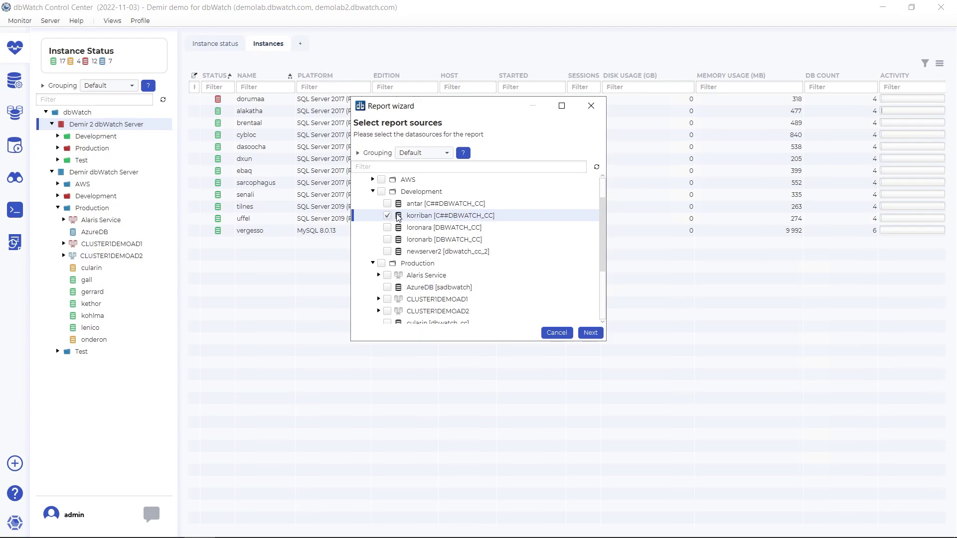
Step: Choose the health check report for Oracle database as the report to create and continue to its timing options
left_click(590, 333)
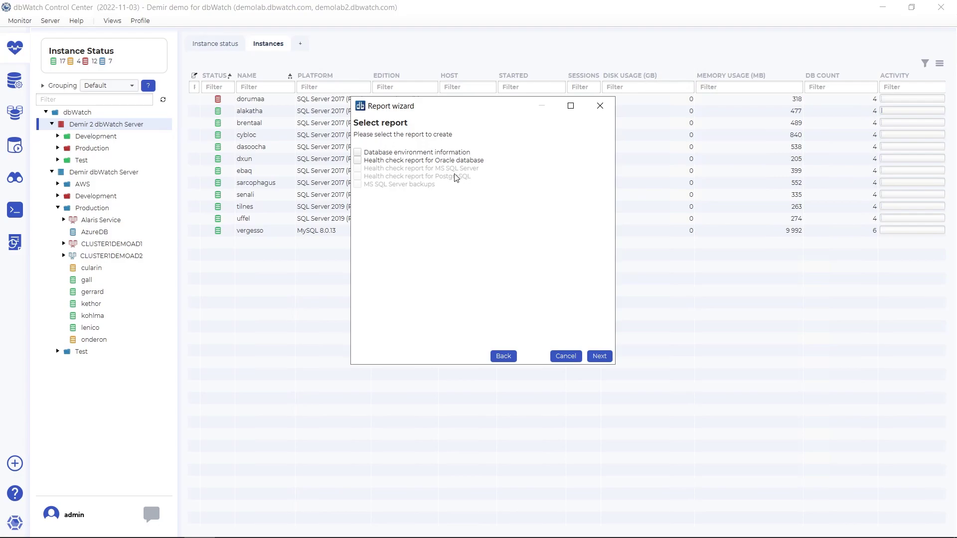
left_click(357, 160)
left_click(598, 356)
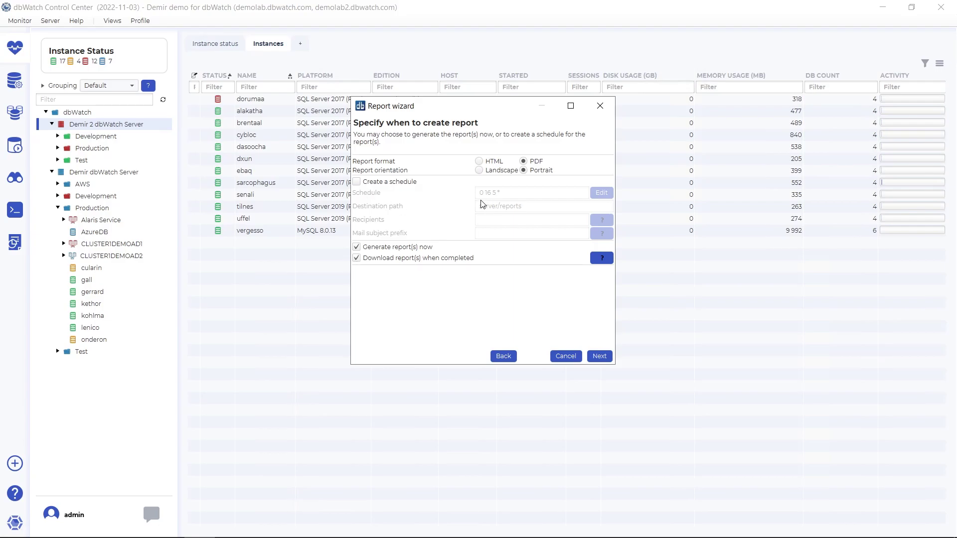
Step: Enable scheduling for the report, read the help on its Recipients setting, and disable scheduling again
left_click(363, 183)
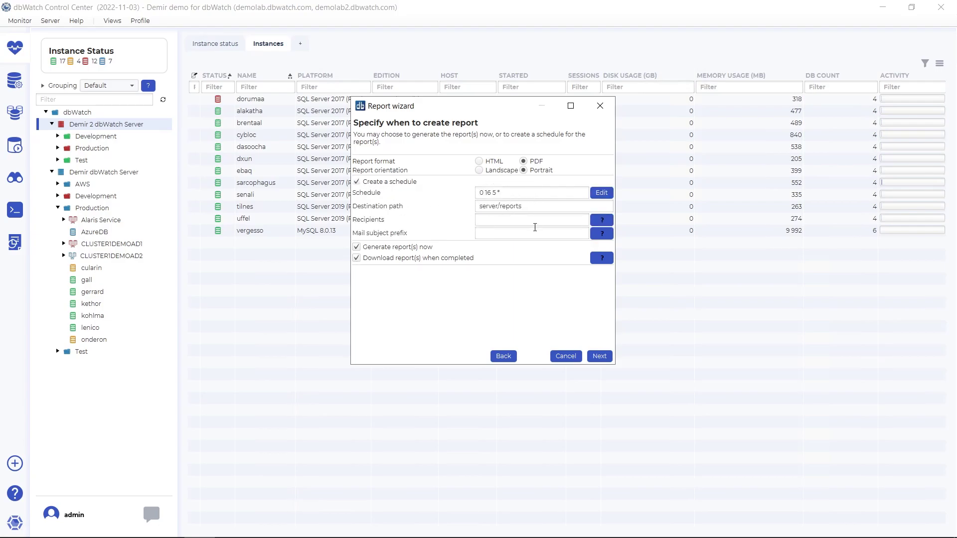
left_click_drag(526, 204, 474, 205)
left_click(533, 204)
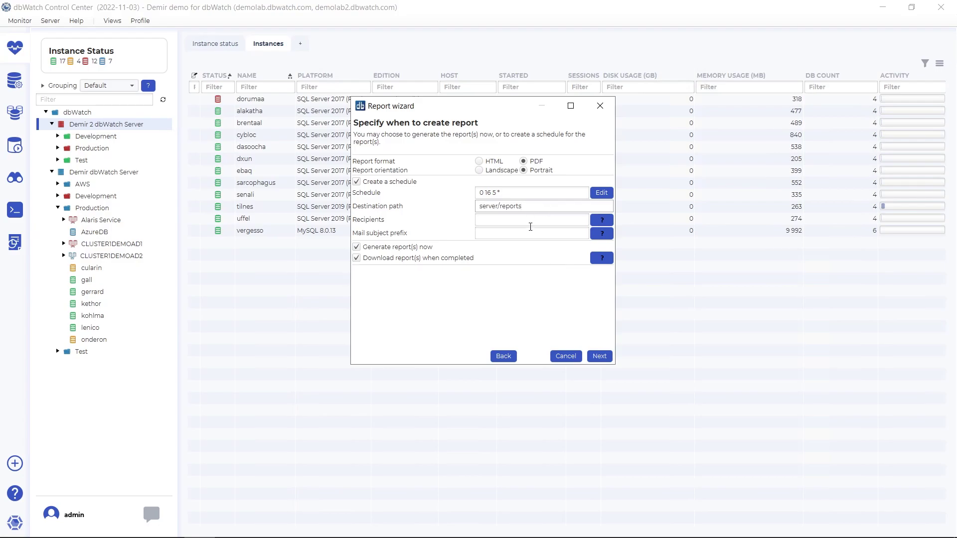
left_click(488, 219)
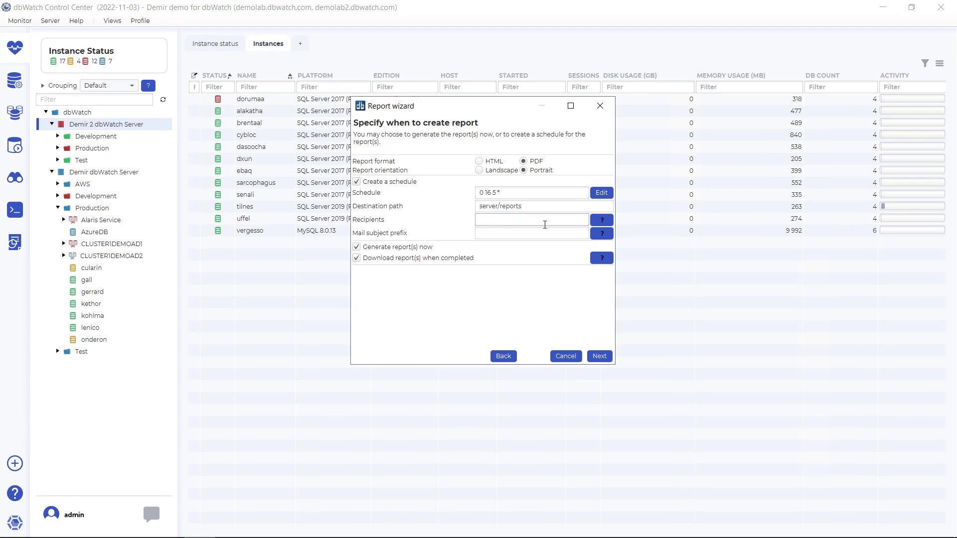
left_click(601, 222)
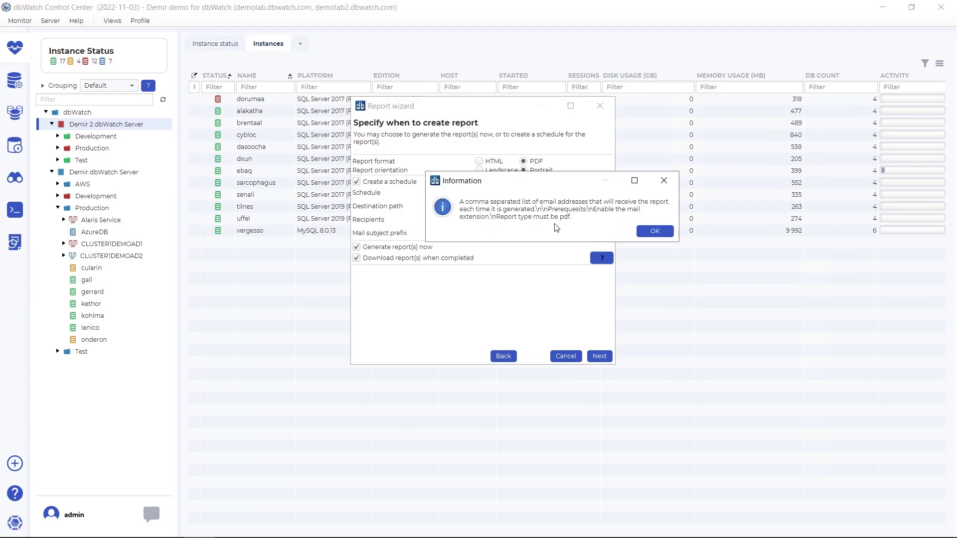
left_click(655, 232)
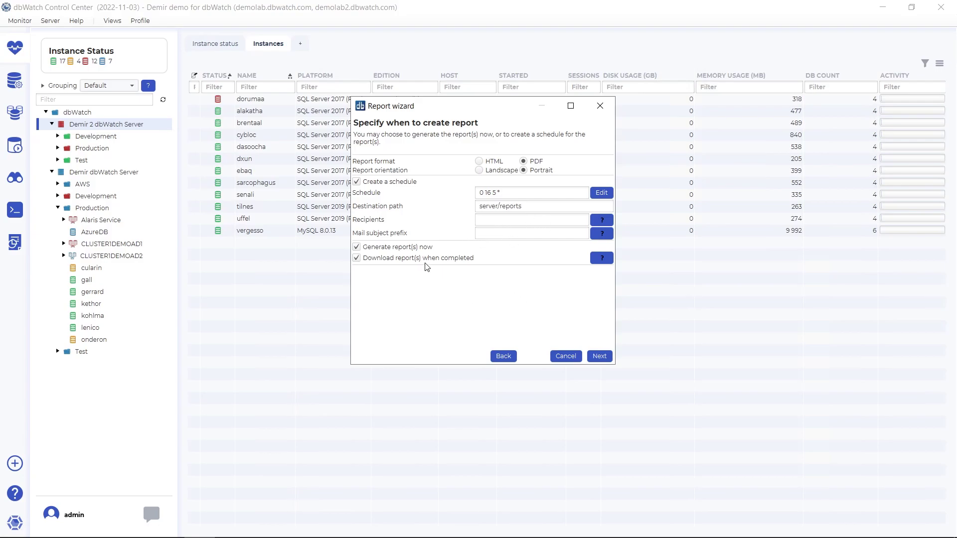
left_click(357, 182)
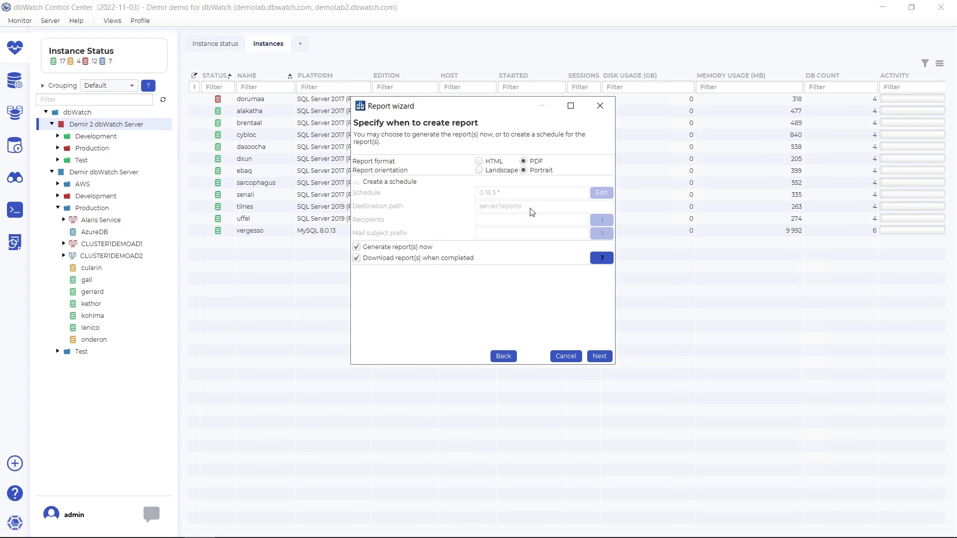
Step: Generate the Oracle health check report immediately and open the resulting PDF in the default viewer
left_click(600, 357)
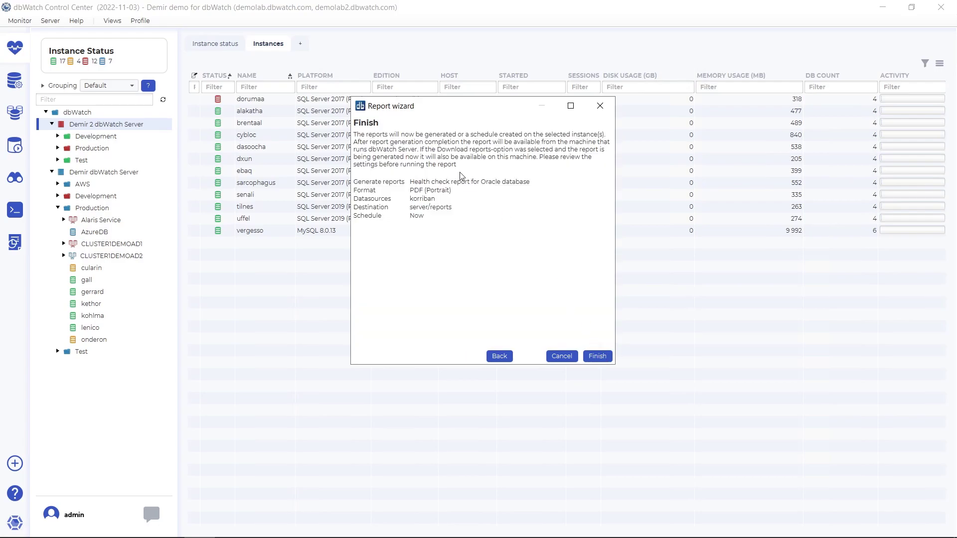
left_click(598, 356)
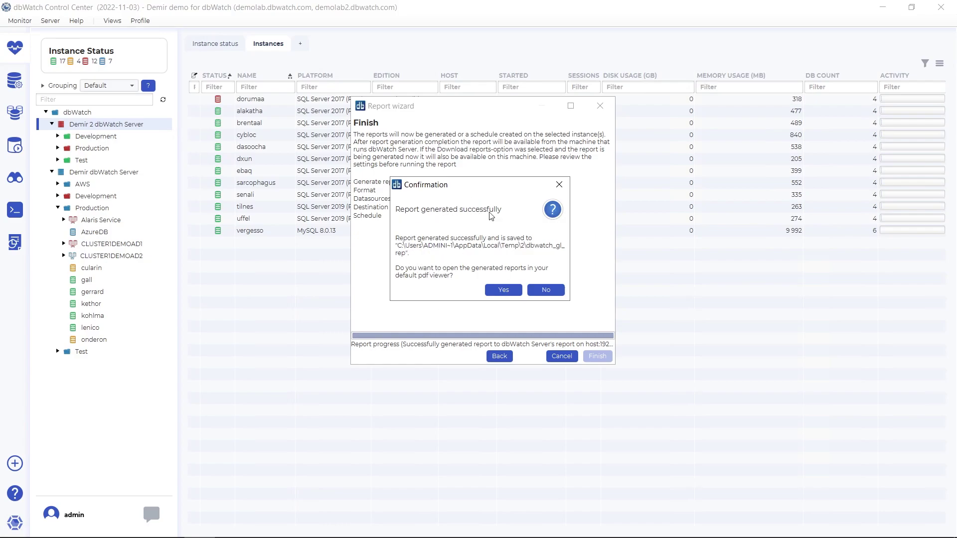
left_click(502, 290)
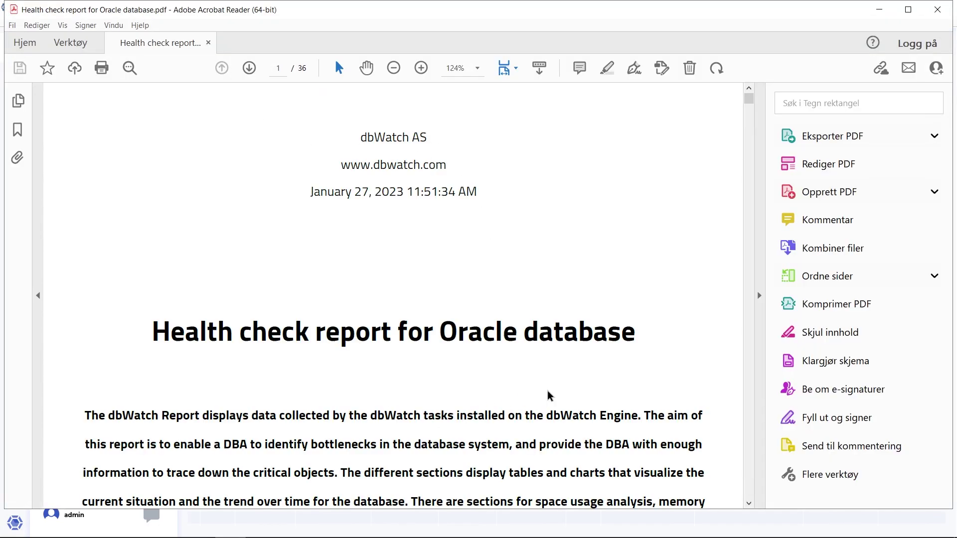
Step: Look through the generated report as far as the write latency section 6.3, hiding the PDF viewer's tools pane
scroll(549, 391, "down", 5)
scroll(572, 393, "down", 20)
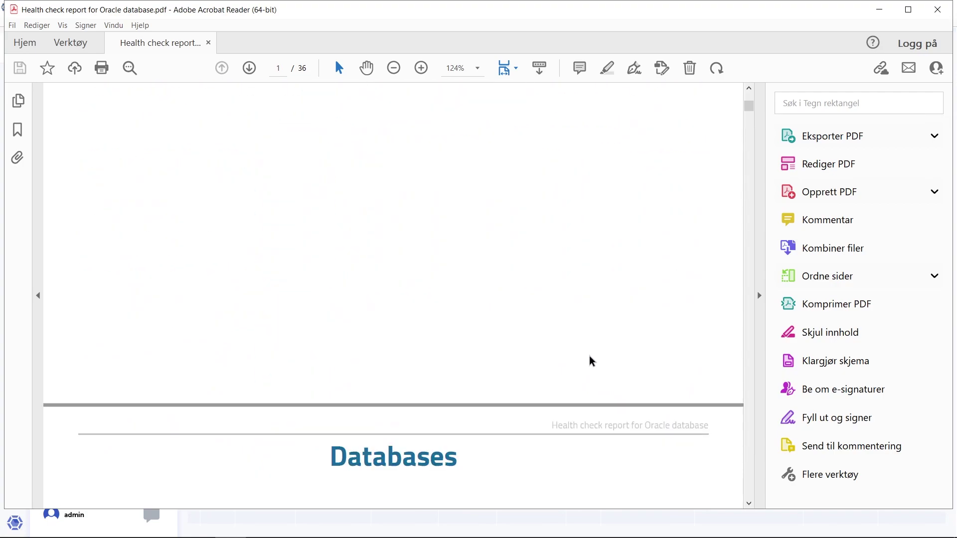
scroll(604, 296, "down", 10)
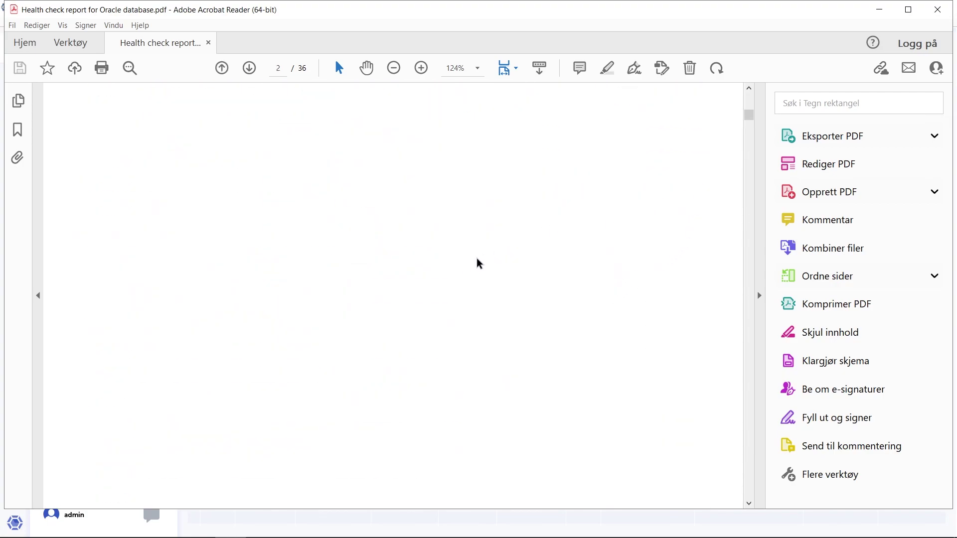
left_click(760, 297)
left_click(912, 130)
left_click_drag(912, 130, 911, 168)
left_click_drag(913, 173, 905, 300)
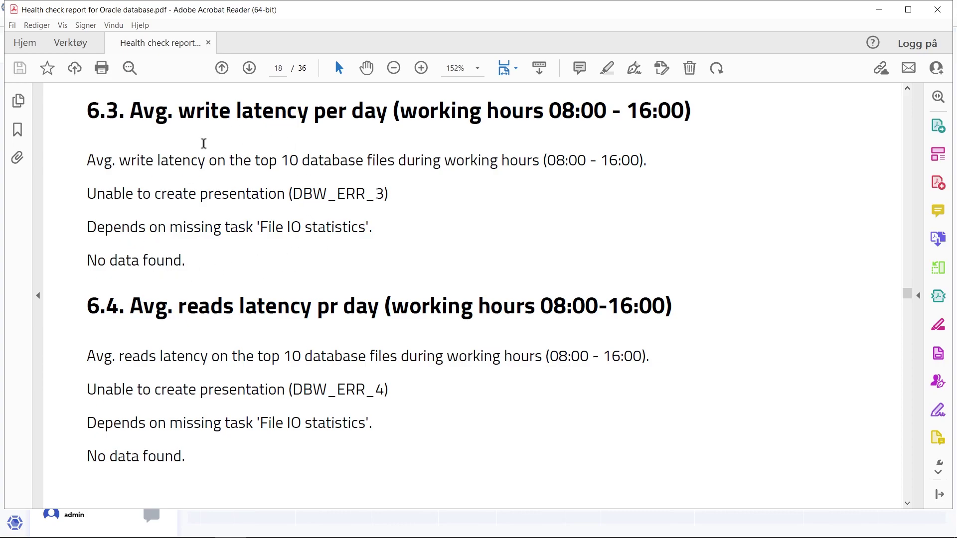
Step: Examine the missing 'File IO statistics' task note in section 6.3, return to the first page, and close the report
left_click_drag(79, 225, 379, 222)
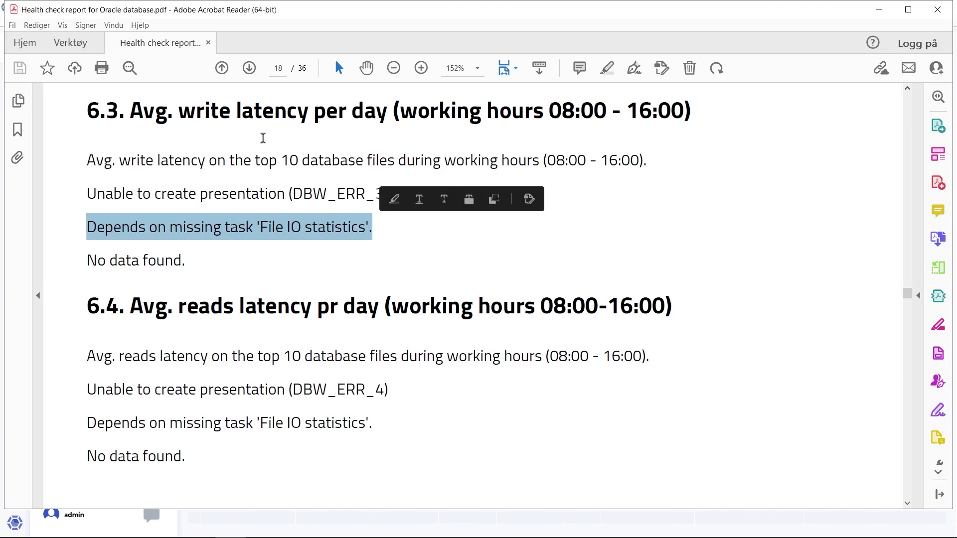
left_click(474, 229)
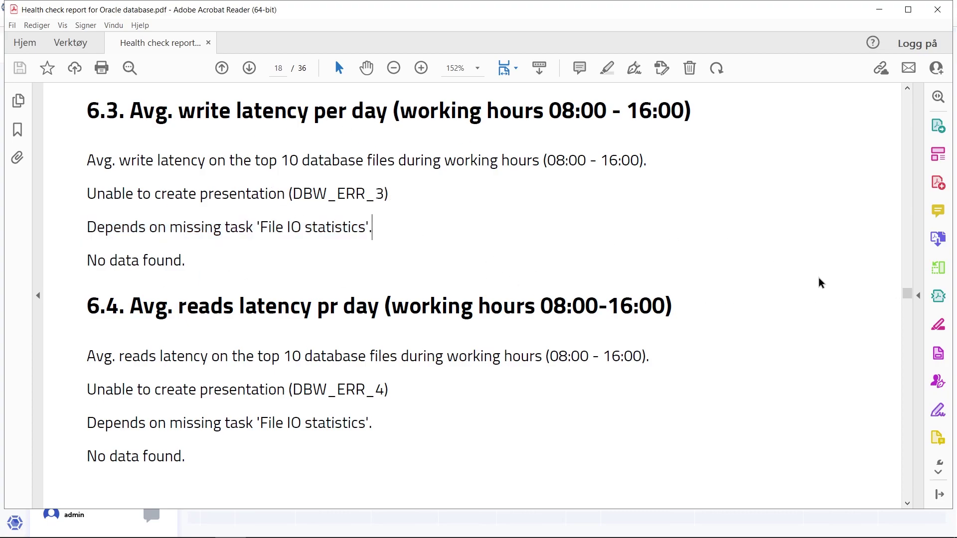
left_click_drag(908, 296, 880, 95)
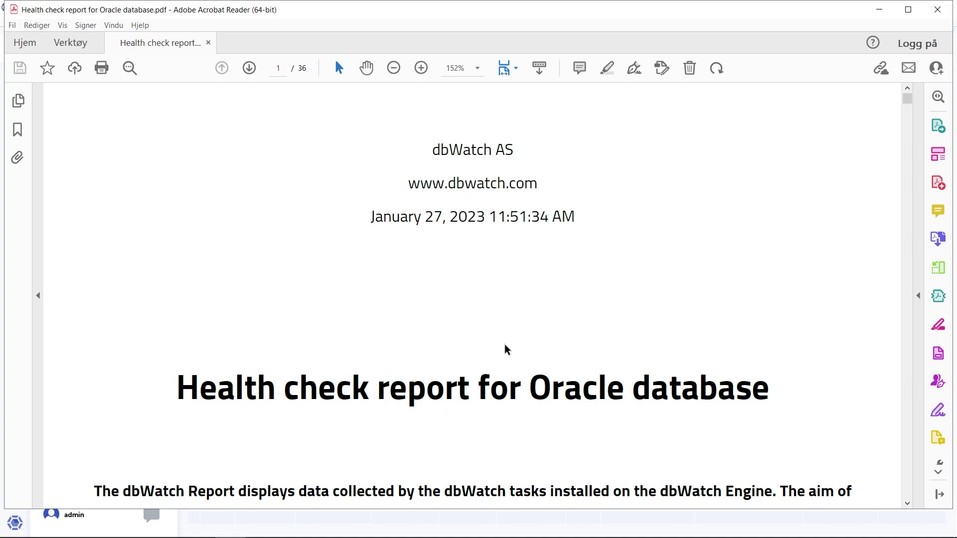
left_click(939, 14)
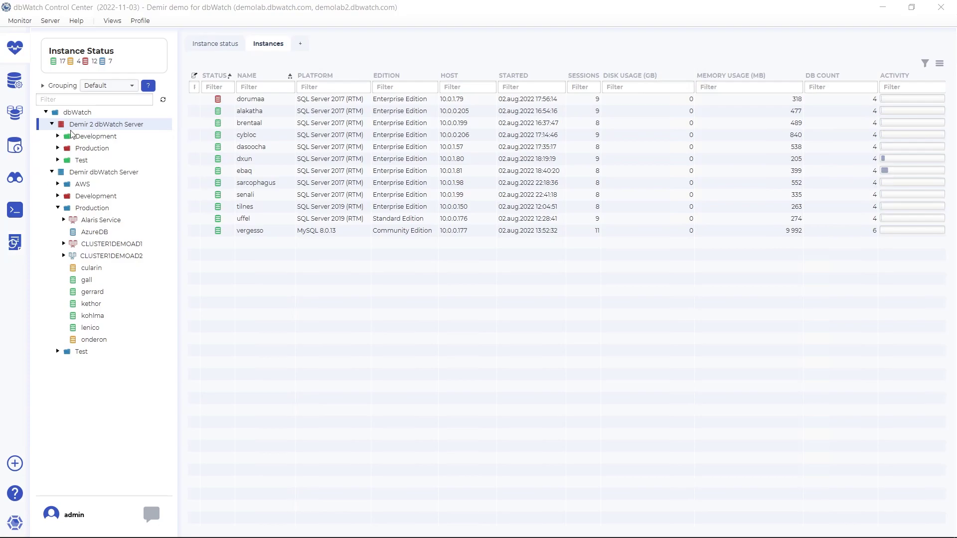
Step: Check the scheduled reports for Demir 2 dbWatch Server and Demir dbWatch Server, and close the overview
left_click(55, 21)
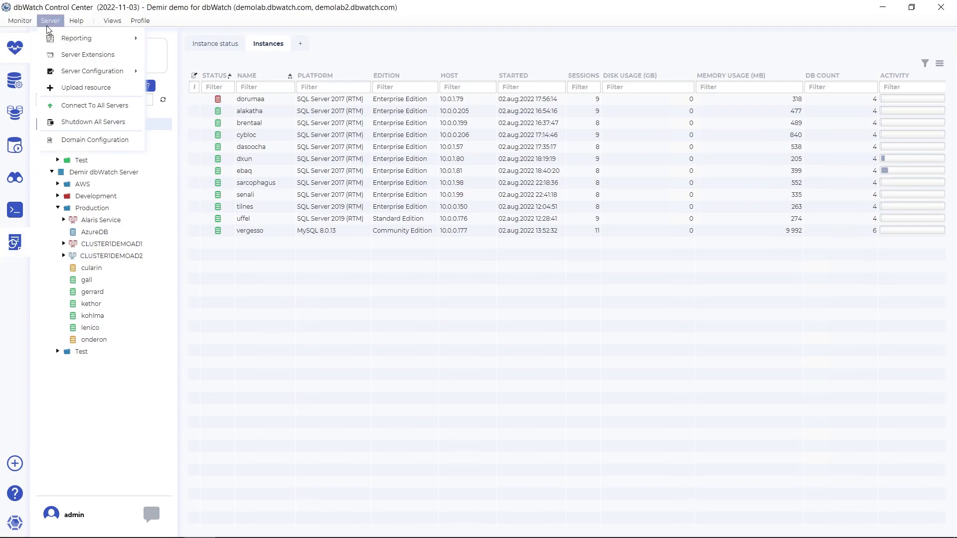
mouse_move(48, 38)
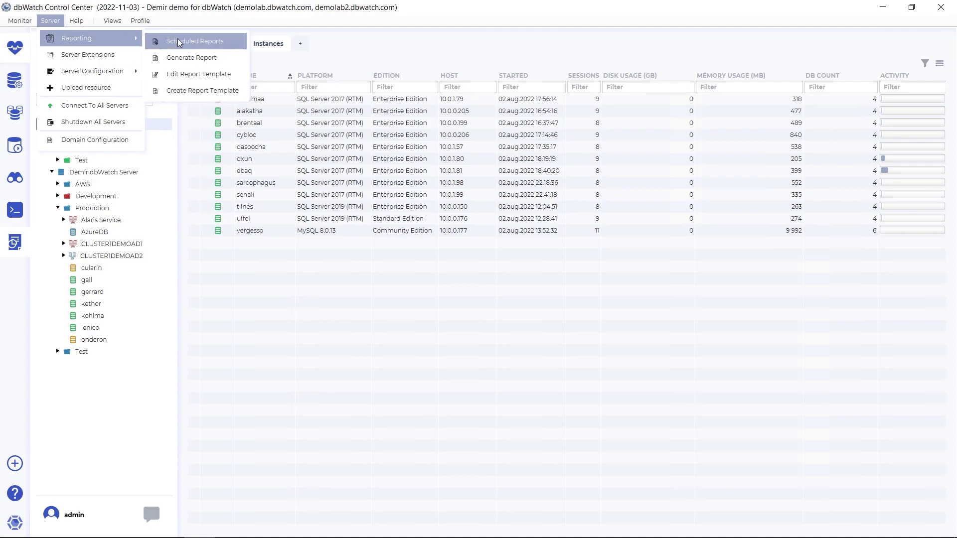
left_click(221, 46)
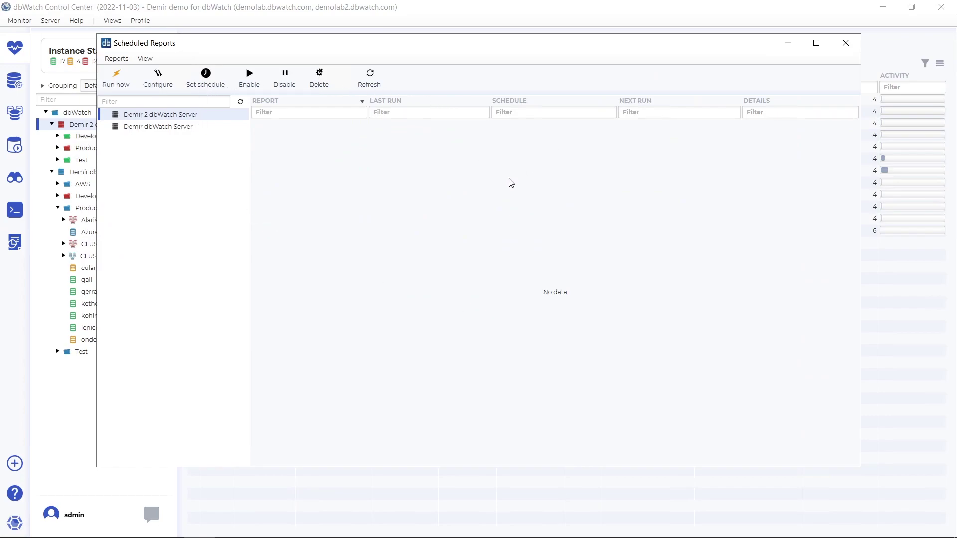
left_click(171, 128)
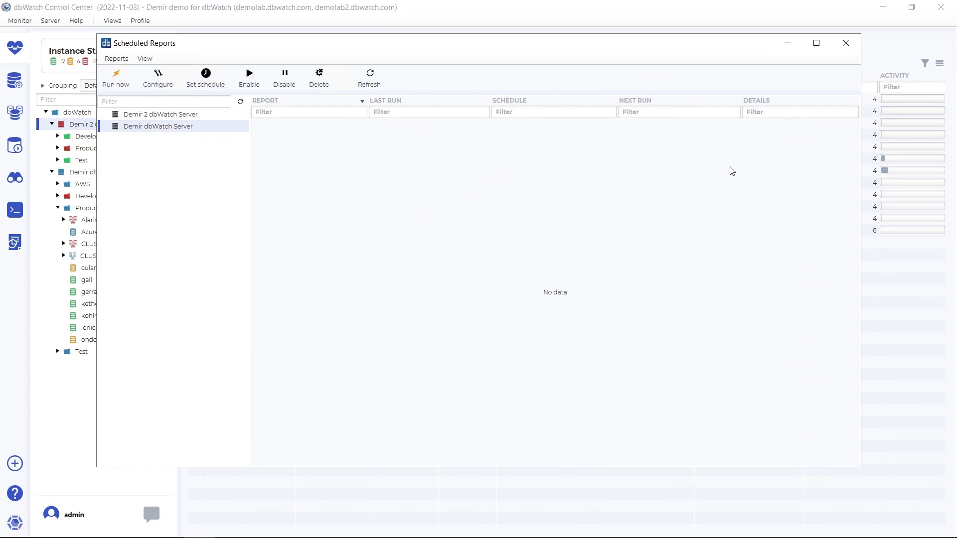
left_click(847, 43)
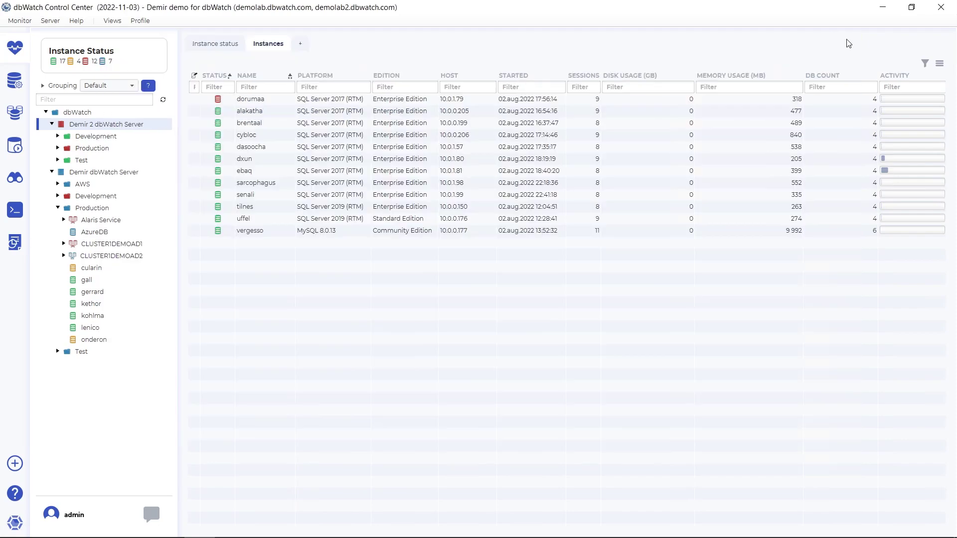
Step: Start the report wizard for another report
left_click(15, 245)
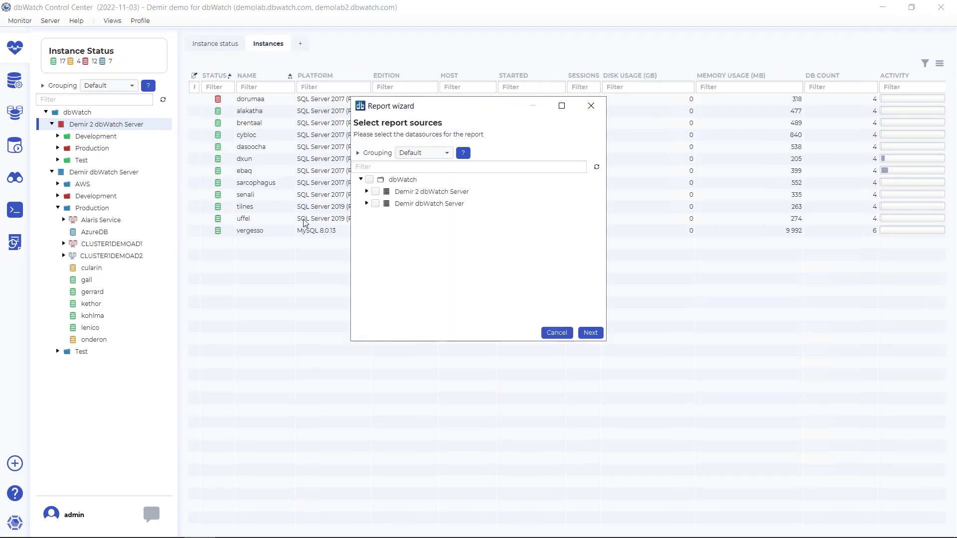
left_click(367, 192)
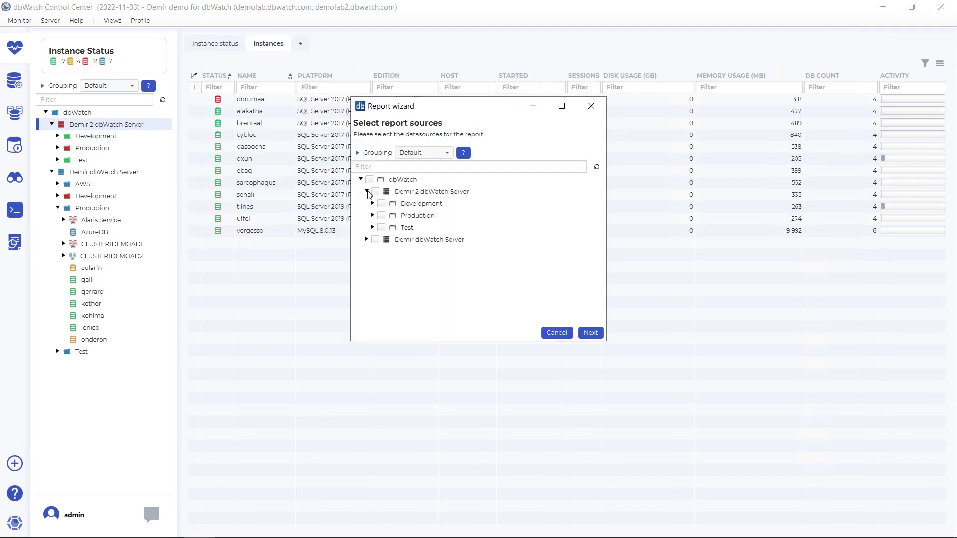
left_click(373, 216)
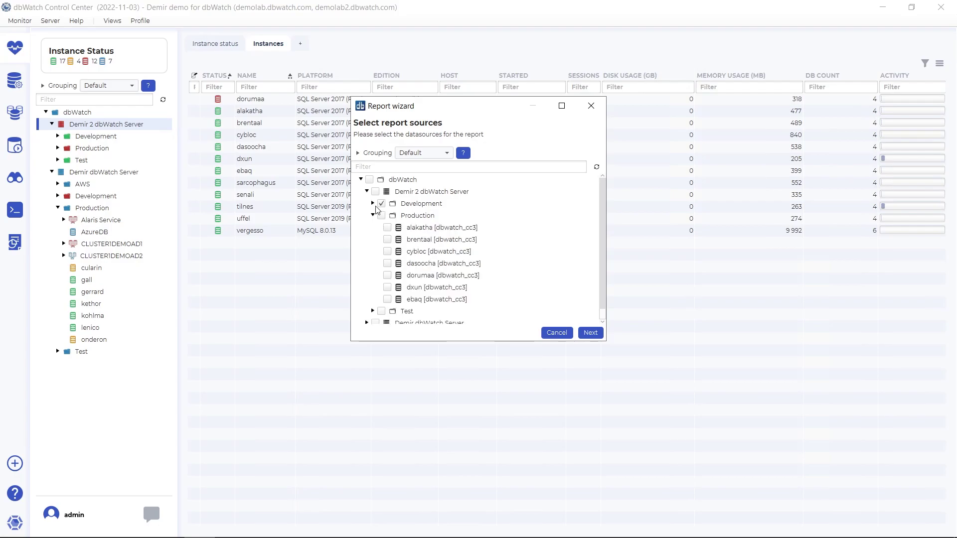
left_click(374, 203)
left_click(382, 204)
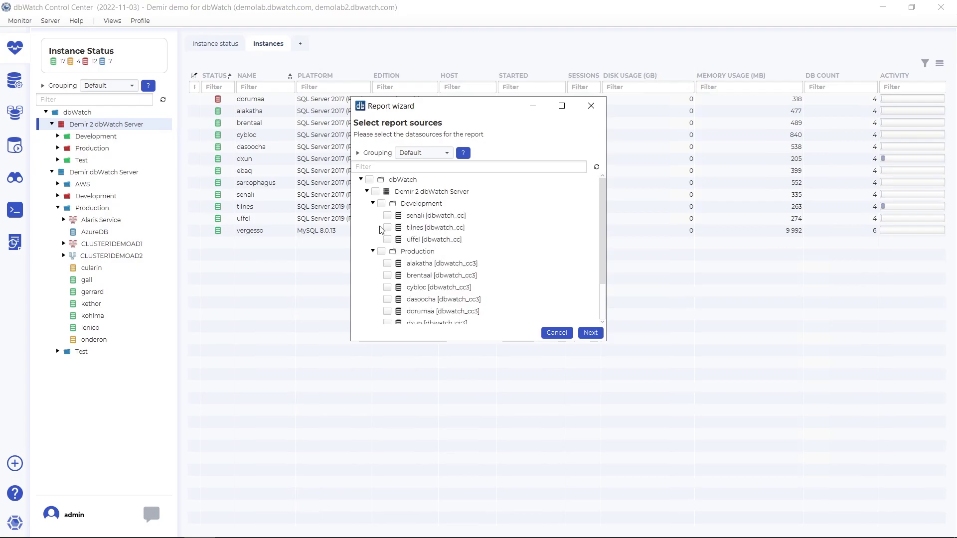
left_click(373, 203)
left_click(367, 191)
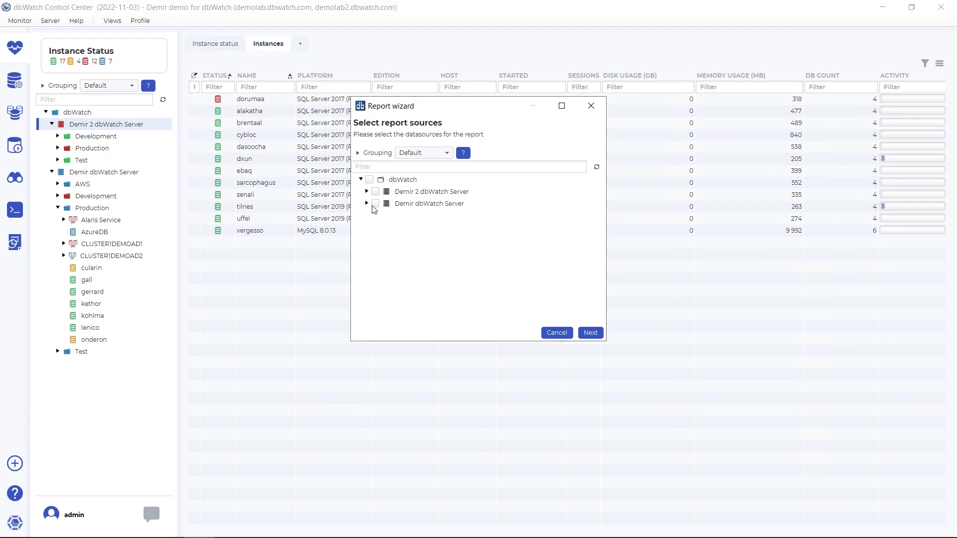
Step: Select korriban in the Development group of Demir dbWatch Server as the source for this second report
left_click(366, 204)
left_click(373, 228)
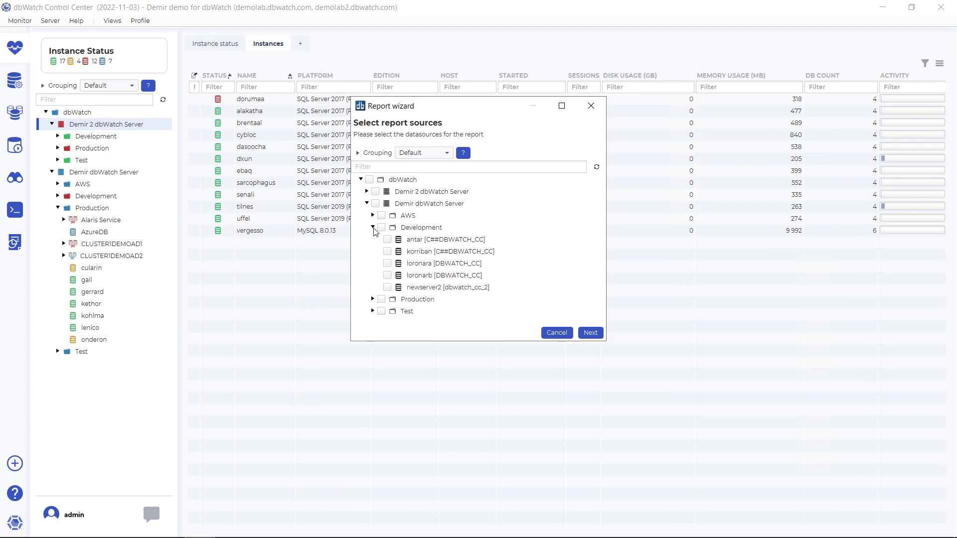
left_click(388, 252)
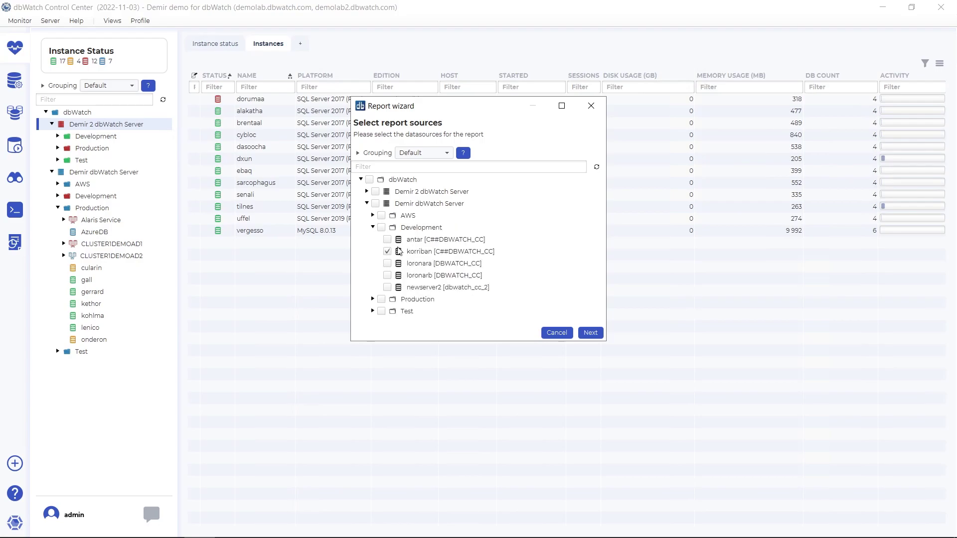
Step: Choose the health check report as the template for the korriban report and proceed to its creation options
left_click(596, 336)
left_click(407, 160)
left_click(599, 357)
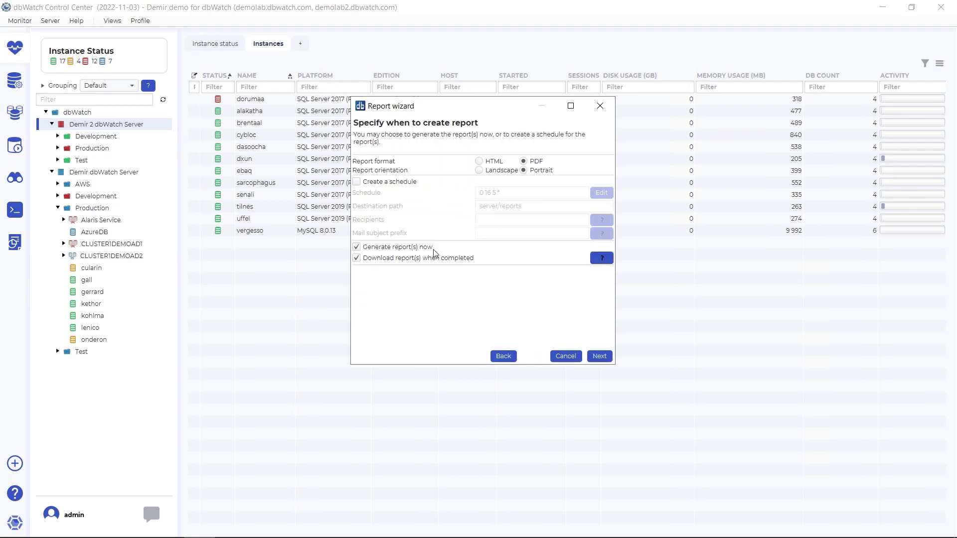
Step: Enable a schedule for the report with the recipient's e-mail filled in, and turn off immediate generation
left_click(373, 183)
left_click(495, 220)
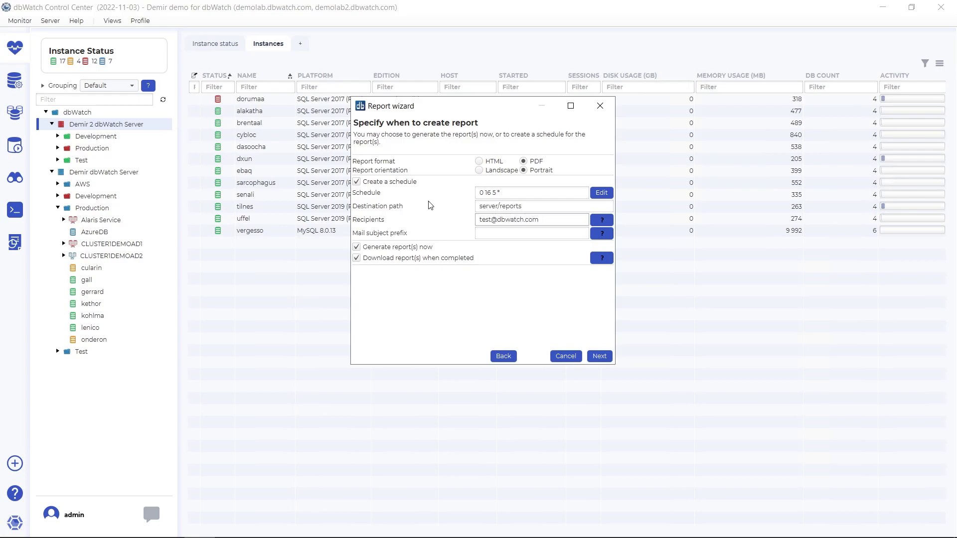
left_click(410, 247)
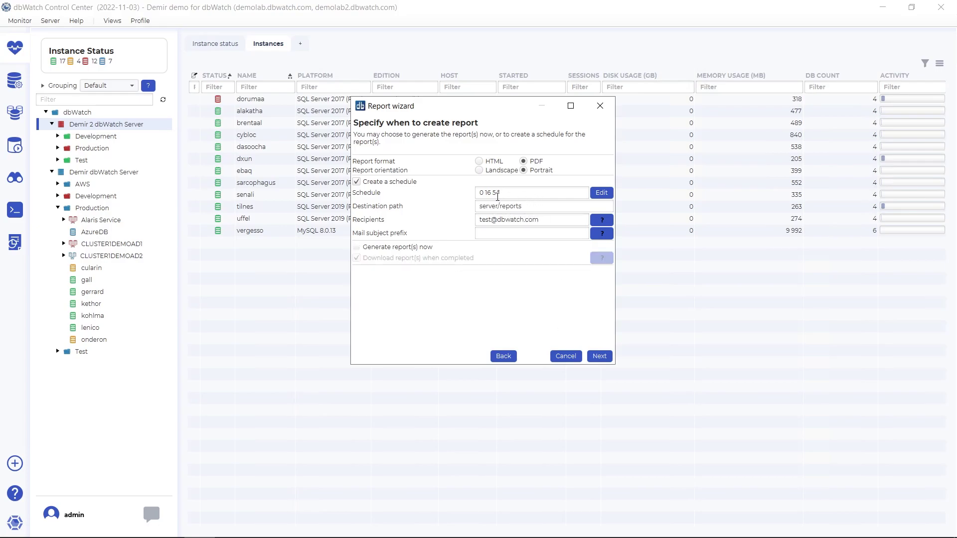
Step: Set the mail subject prefix to "Test report" and finish creating the scheduled report
left_click(500, 233)
type("Test report")
left_click(600, 357)
left_click(598, 356)
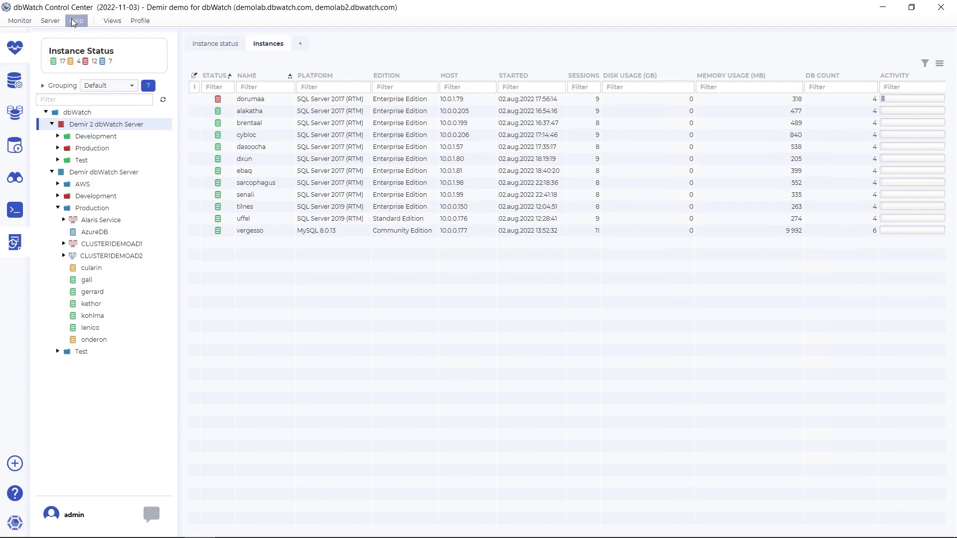
Step: Show the scheduled reports of Demir dbWatch Server
left_click(51, 20)
mouse_move(67, 38)
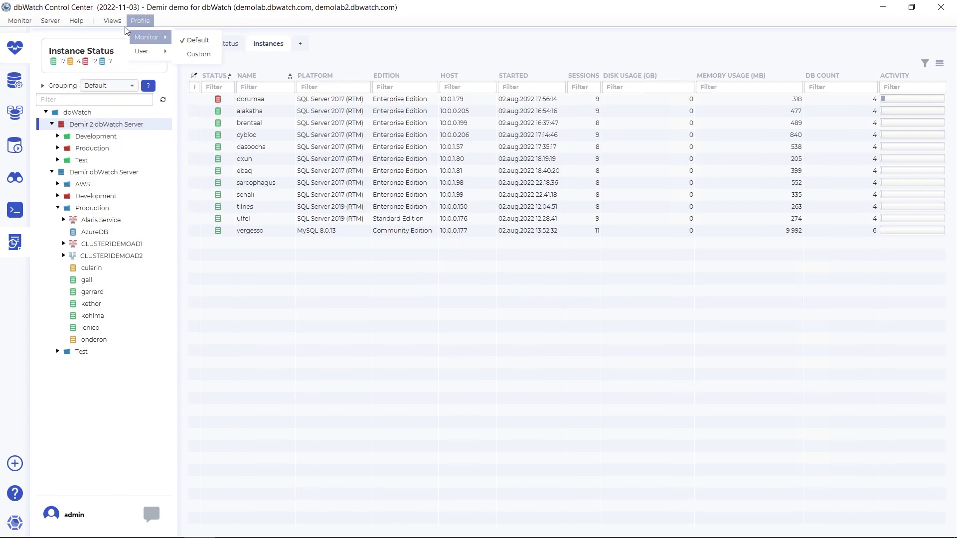
left_click(176, 41)
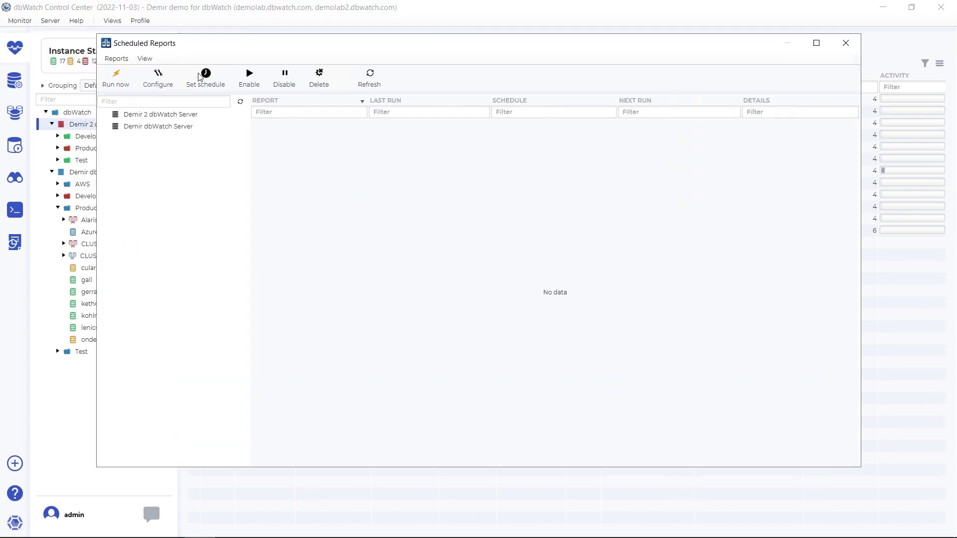
left_click(172, 128)
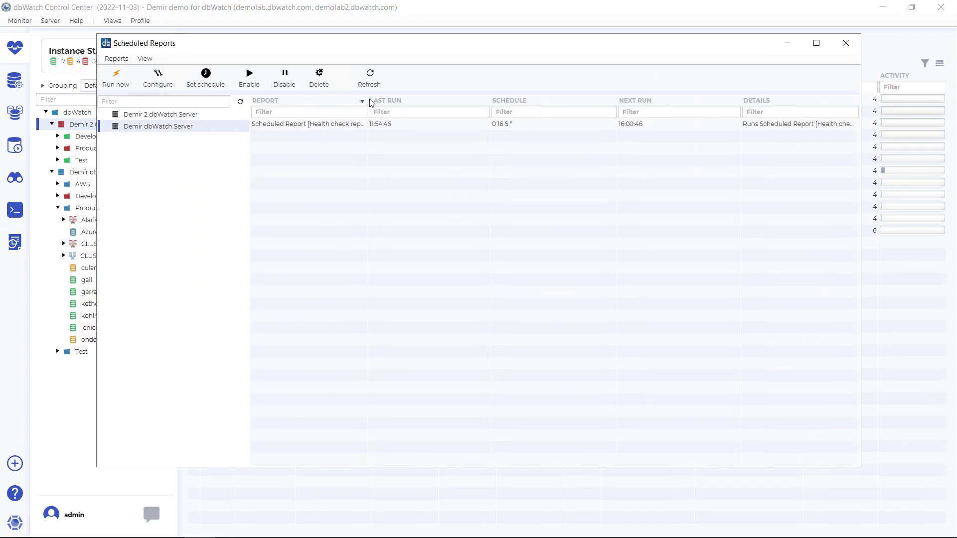
Step: Enlarge the scheduled reports overview and adjust its columns to examine the health check report's name and details
mouse_move(366, 100)
left_mouse_down()
mouse_move(449, 99)
mouse_move(382, 100)
left_mouse_up()
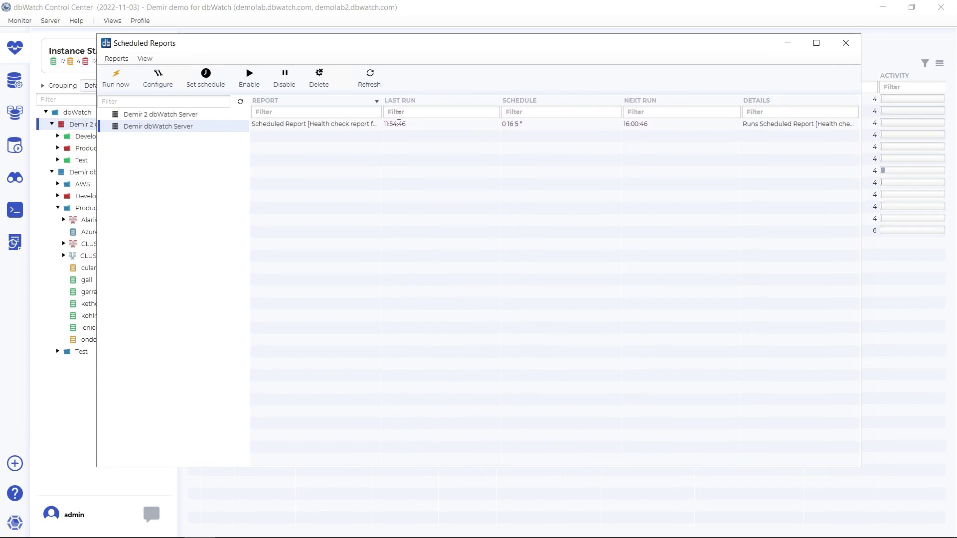
left_click(764, 127)
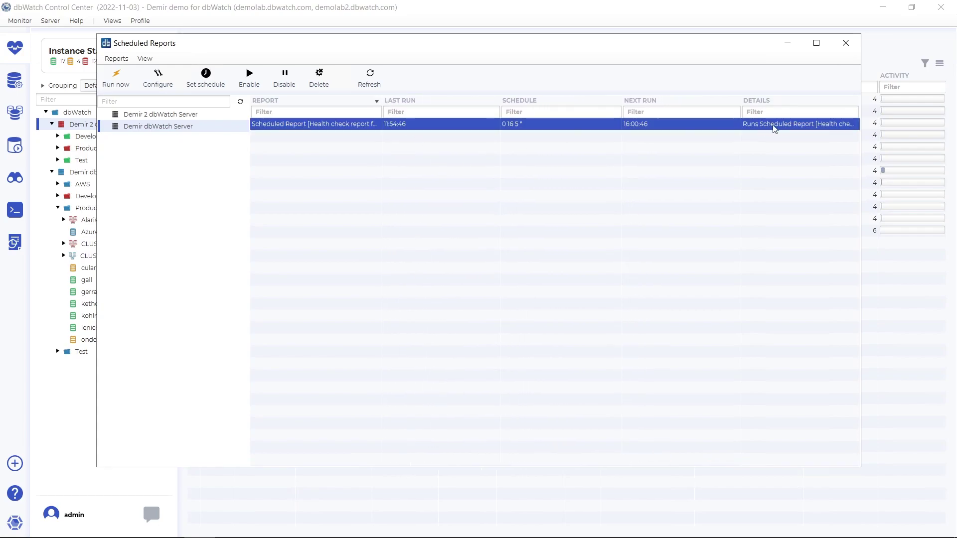
left_click_drag(862, 124, 915, 123)
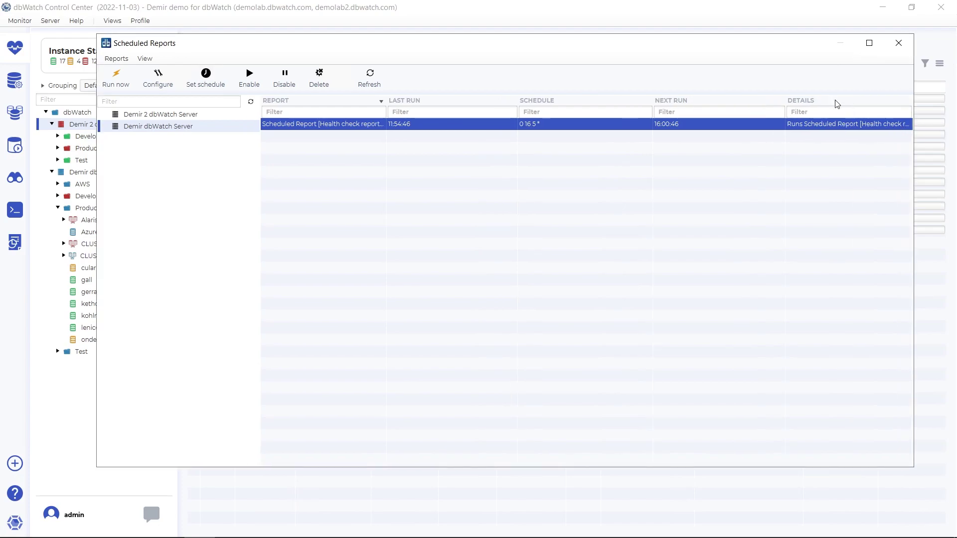
left_click_drag(785, 99, 707, 98)
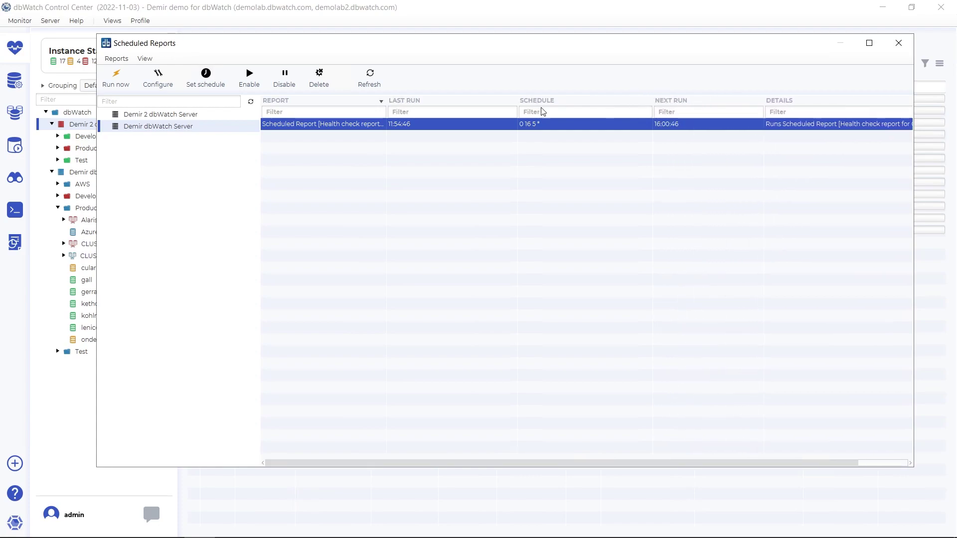
Step: Examine the actions available for the scheduled health check report, and close the overview
right_click(290, 124)
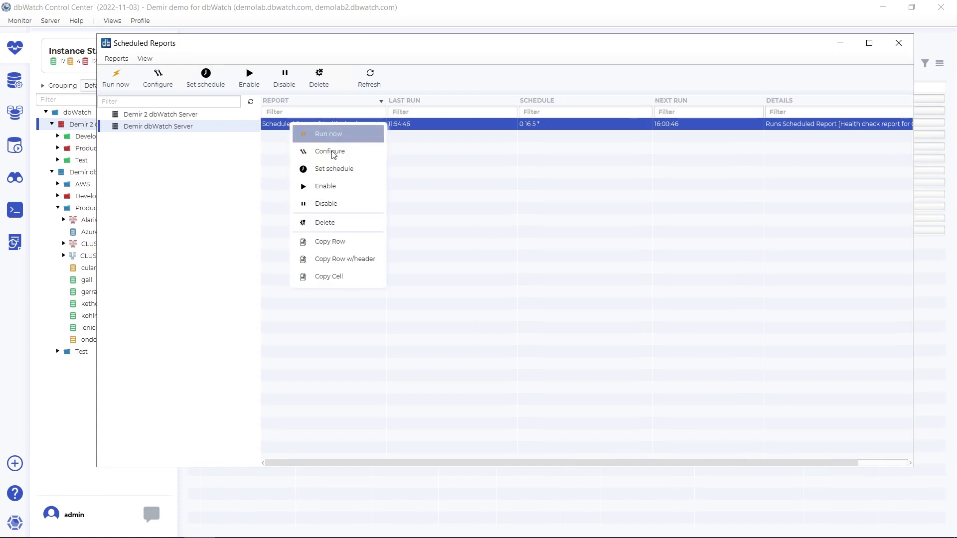
left_click(501, 214)
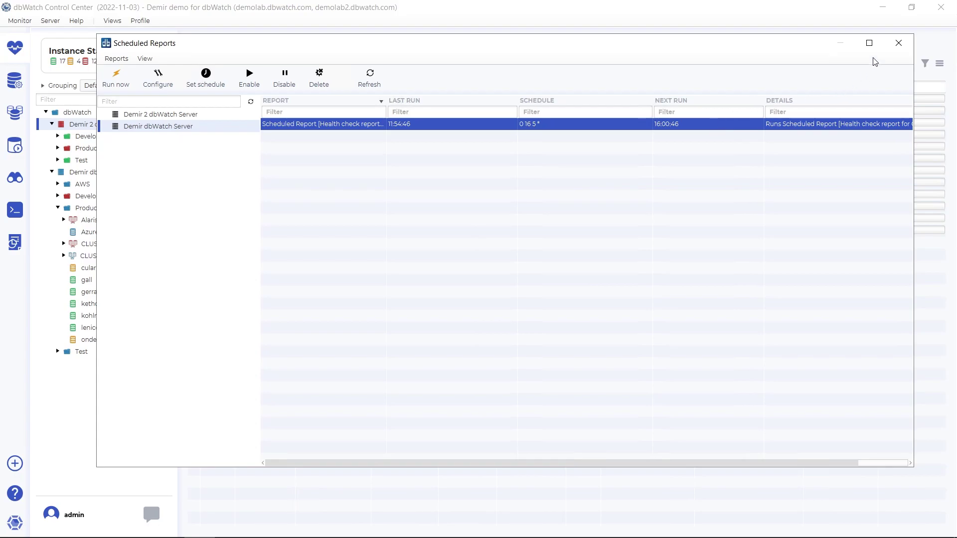
left_click(899, 43)
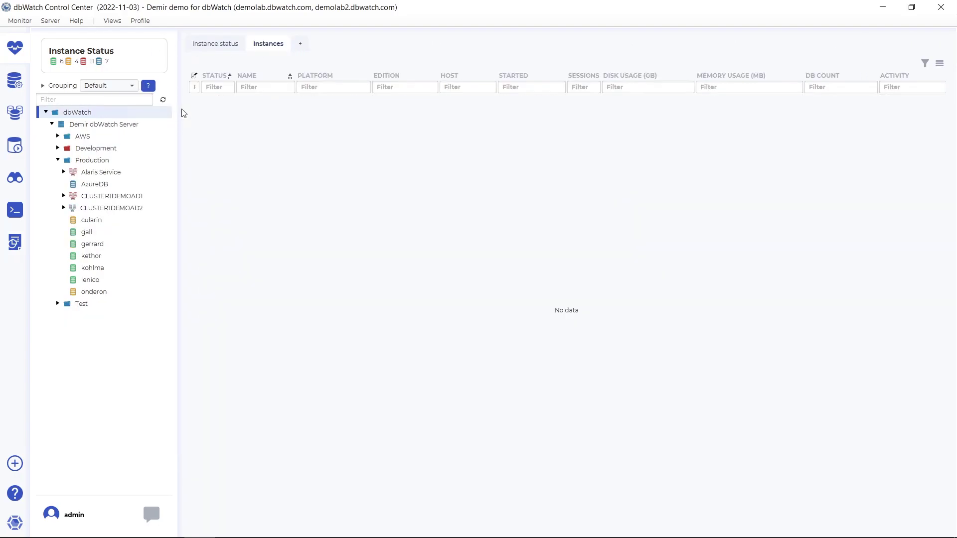
Step: Open the "Database environment information" report template for editing, and check what saving it as a new report requires without saving
left_click(50, 20)
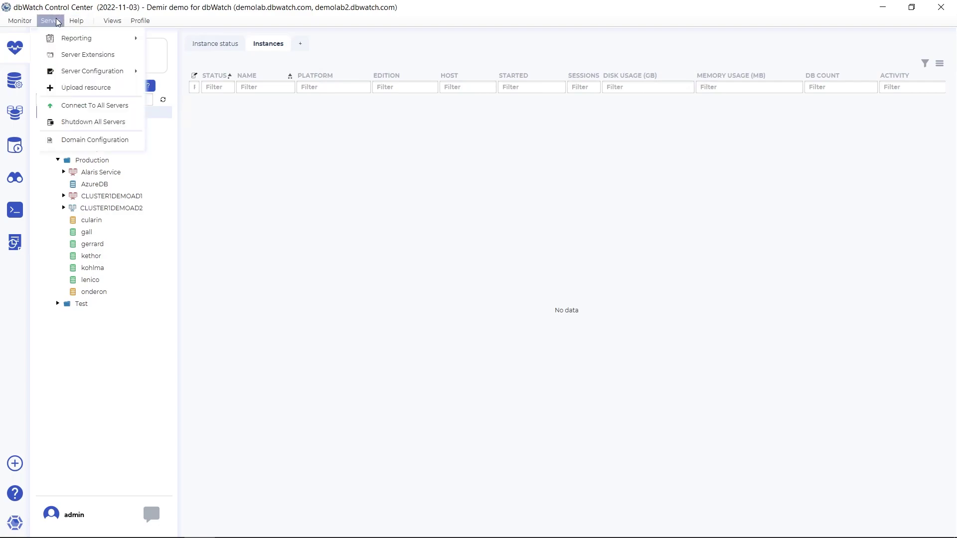
mouse_move(89, 43)
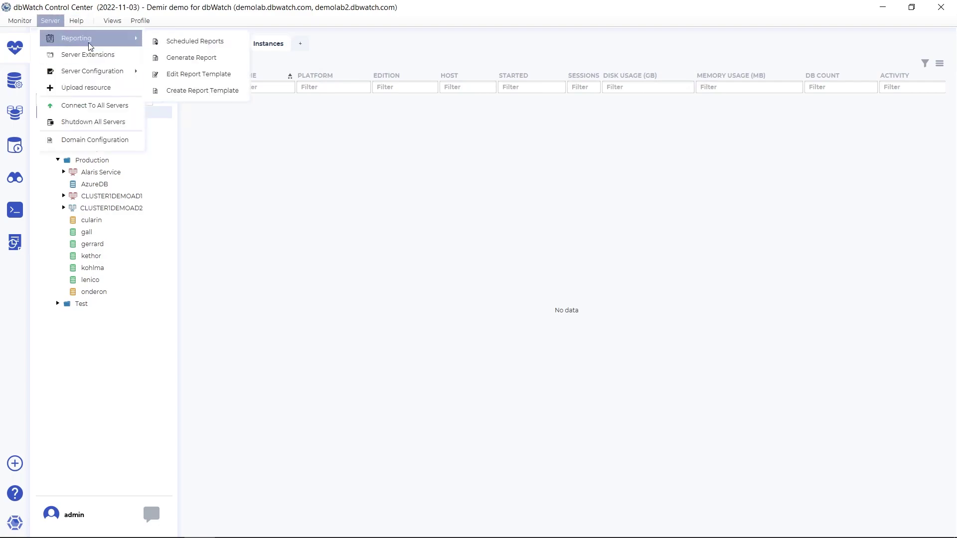
left_click(212, 79)
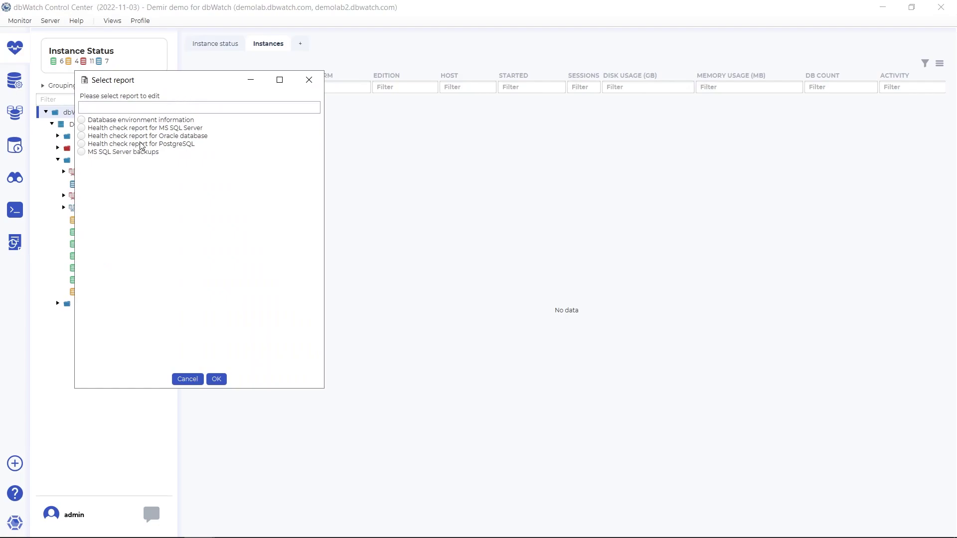
left_click(85, 121)
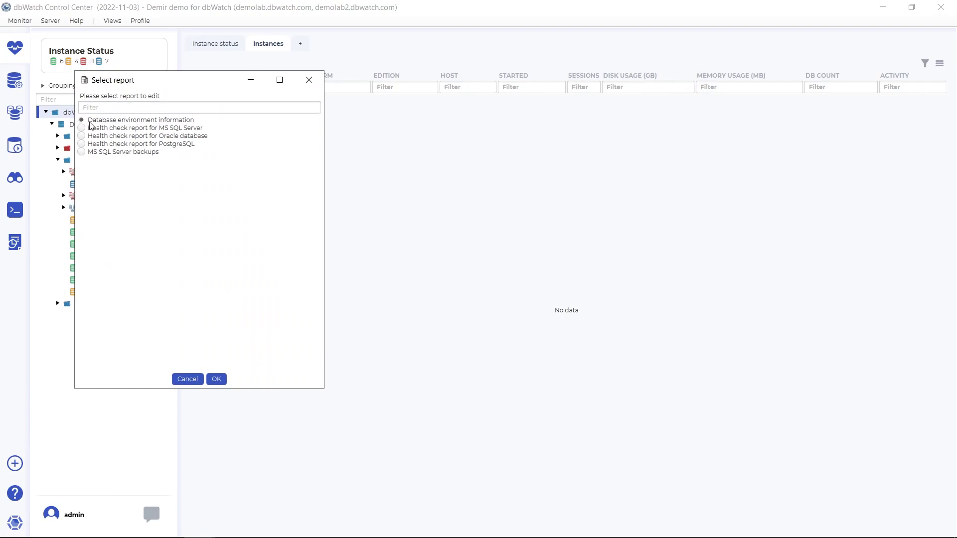
left_click(216, 380)
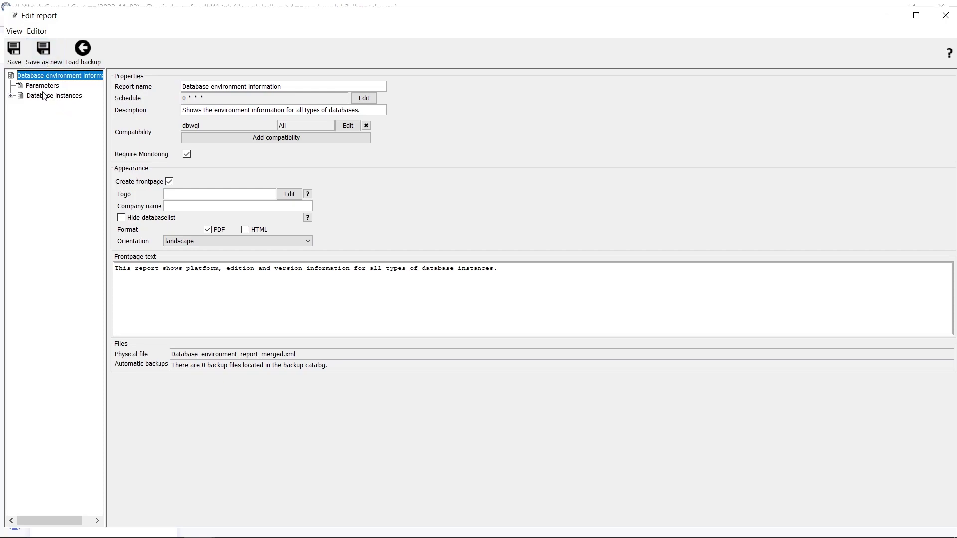
left_click(55, 63)
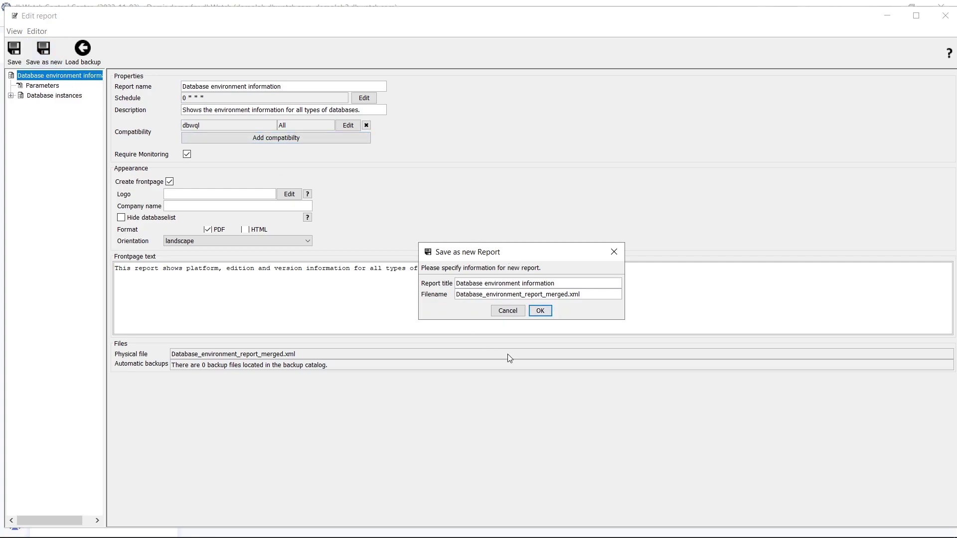
left_click(497, 314)
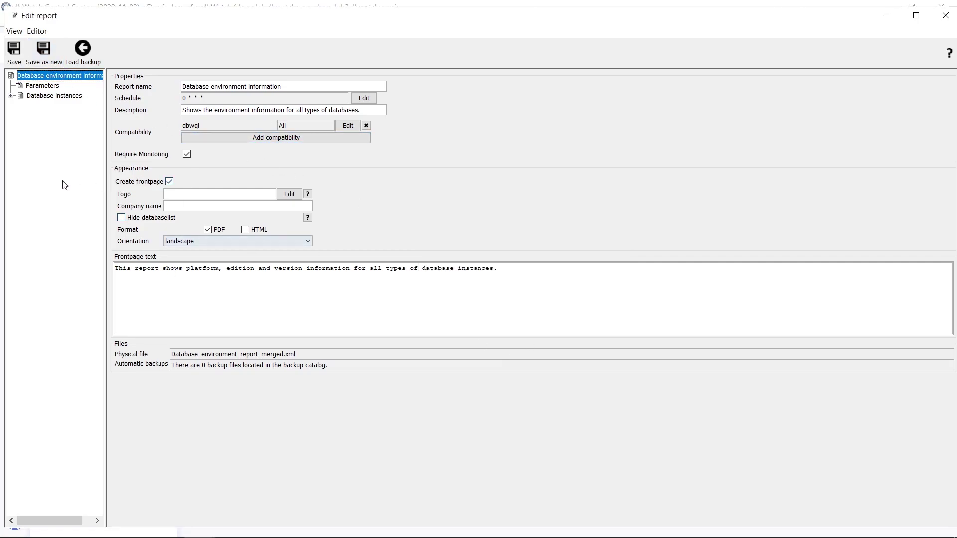
Step: Examine the template's parameters and expand the "Instances per platform version" and "Environment Information" sections under Database instances
left_click(11, 96)
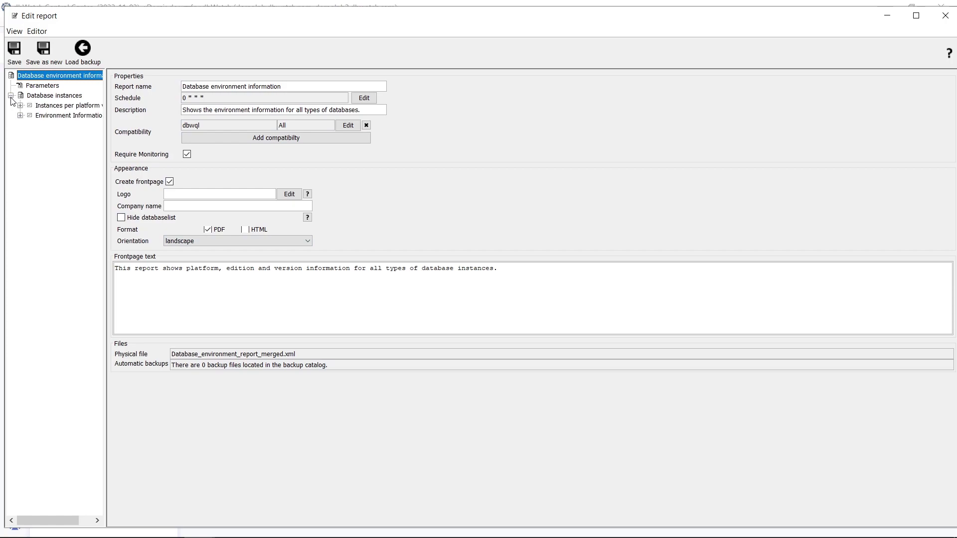
left_click(44, 86)
left_click(38, 100)
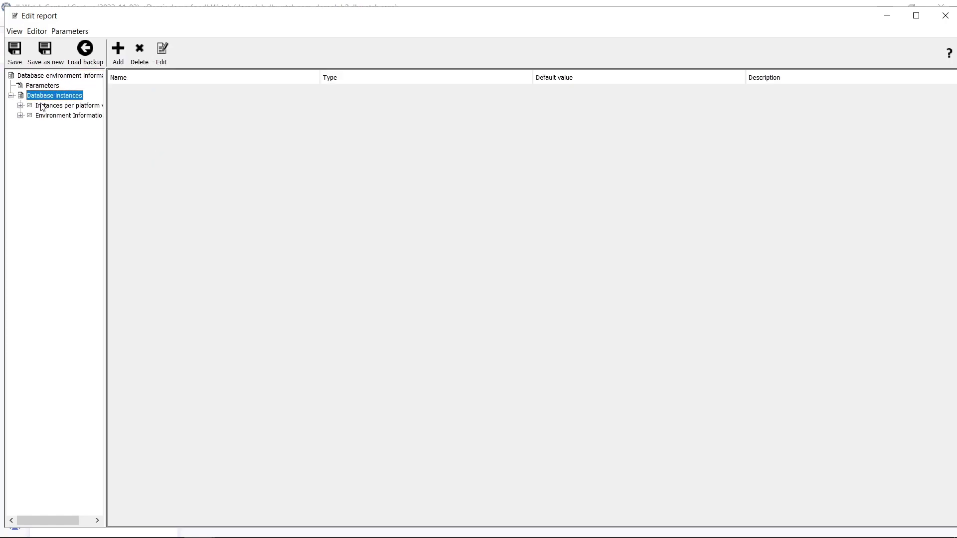
left_click(40, 107)
left_click(20, 106)
left_click(20, 145)
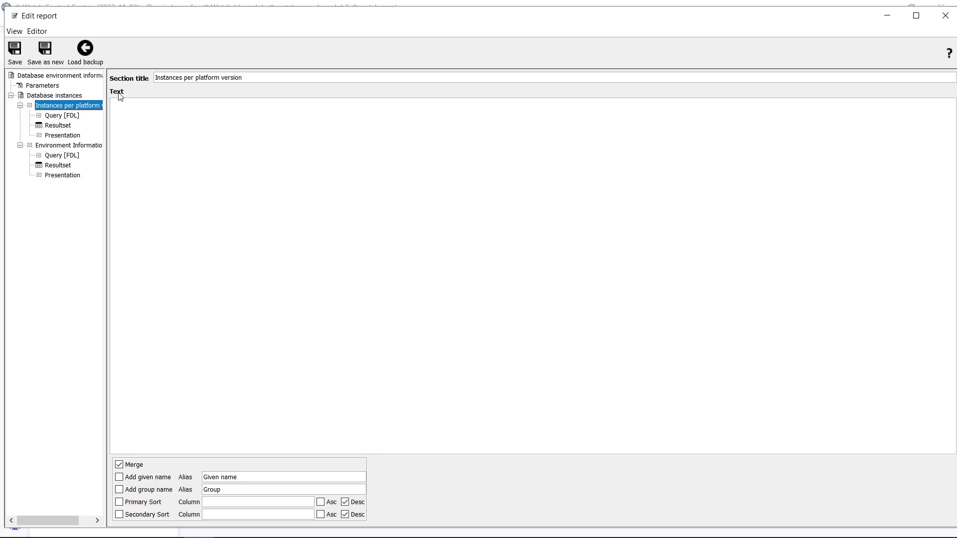
Step: Examine the FDL query of the "Instances per platform version" section and the actions available for that section
left_click(56, 115)
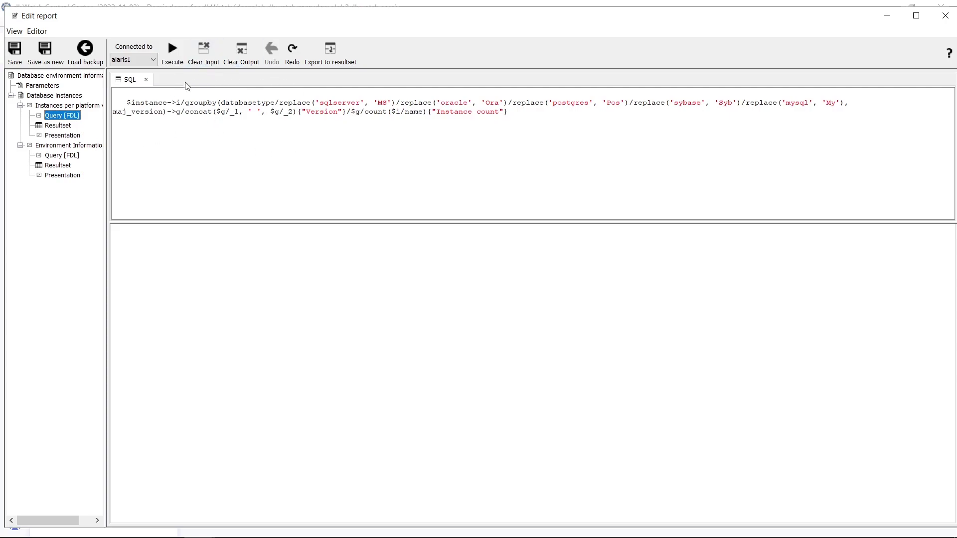
left_click(66, 106)
right_click(68, 109)
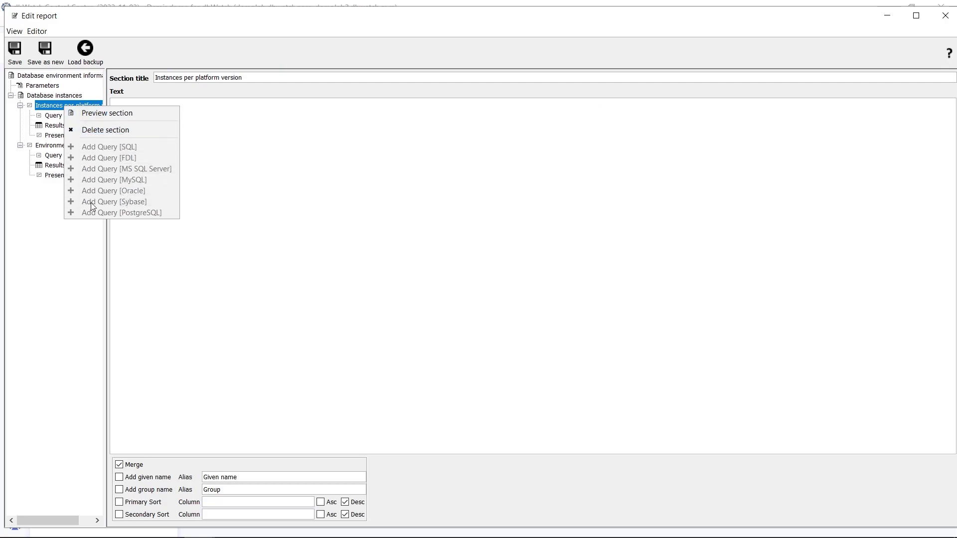
left_click(169, 265)
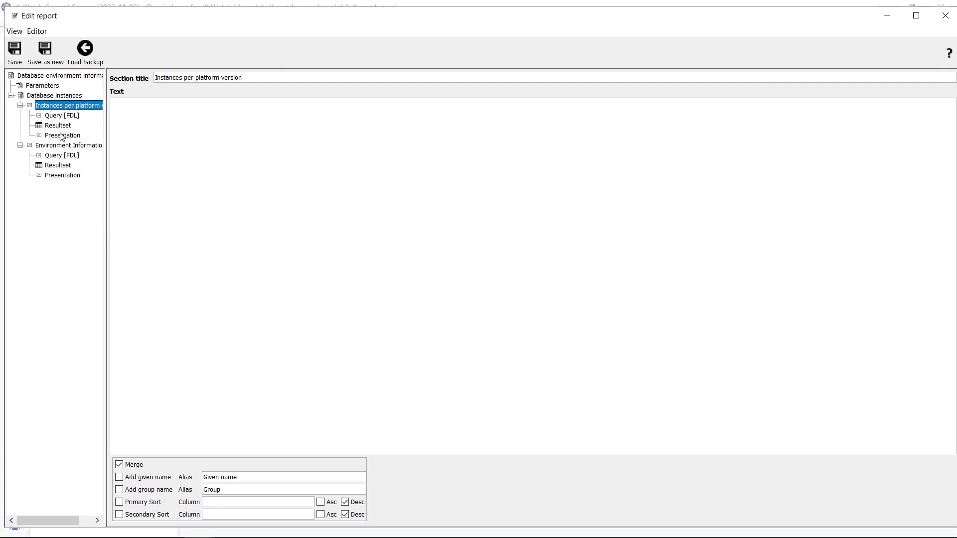
Step: Examine the text, FDL query and resultset of the "Environment Information" section
left_click(58, 149)
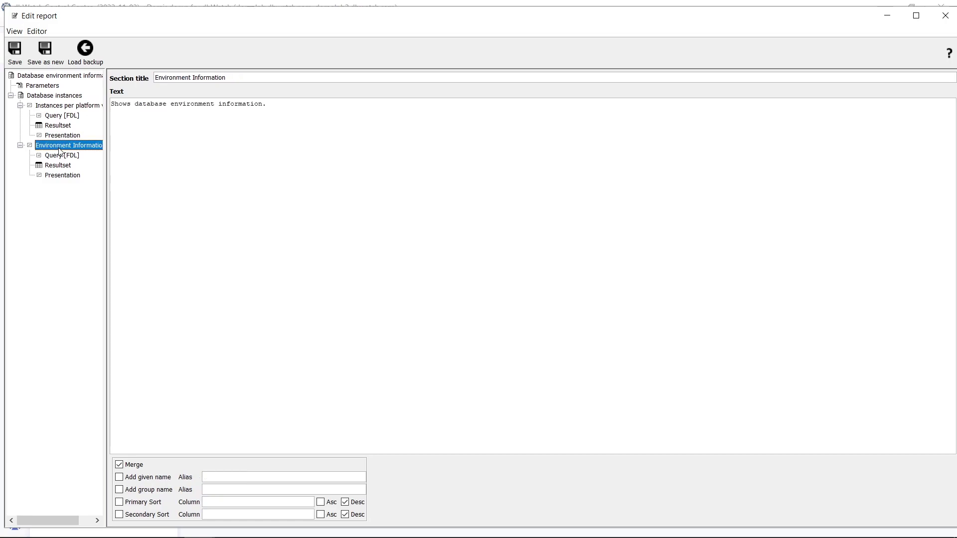
left_click(57, 156)
left_click(57, 166)
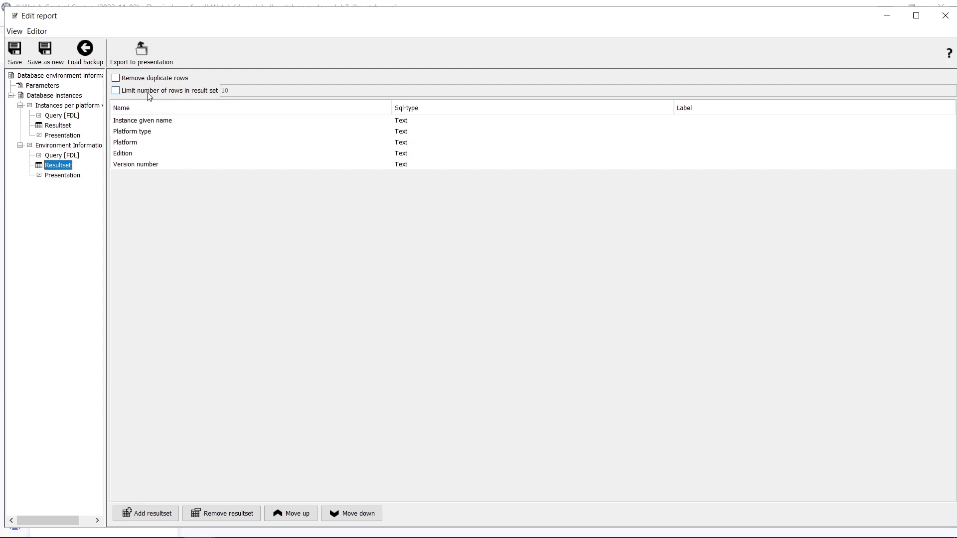
Step: Change the "Environment Information" presentation type to Dual axis chart, and check its category and axis choices
left_click(60, 177)
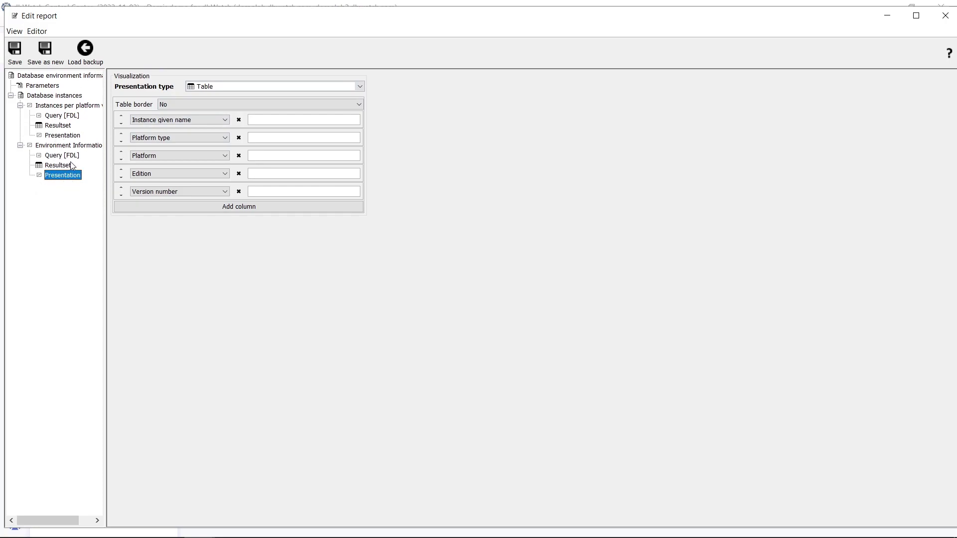
left_click(237, 88)
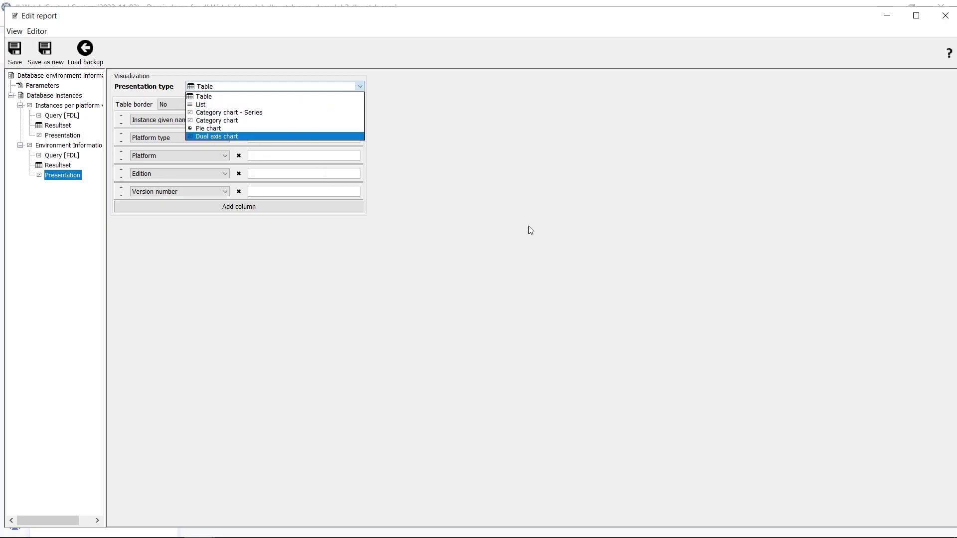
left_click(222, 135)
left_click(222, 105)
left_click(222, 105)
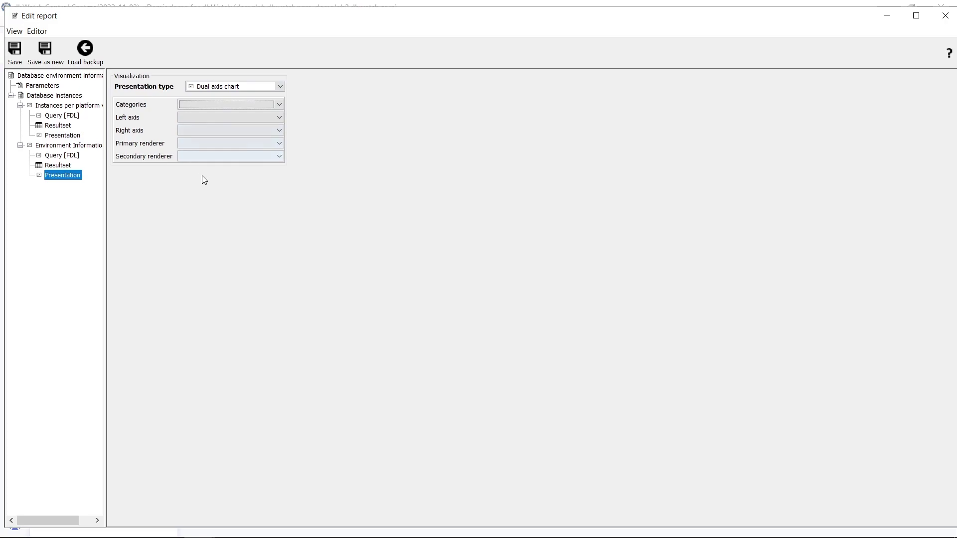
left_click(214, 131)
left_click(214, 131)
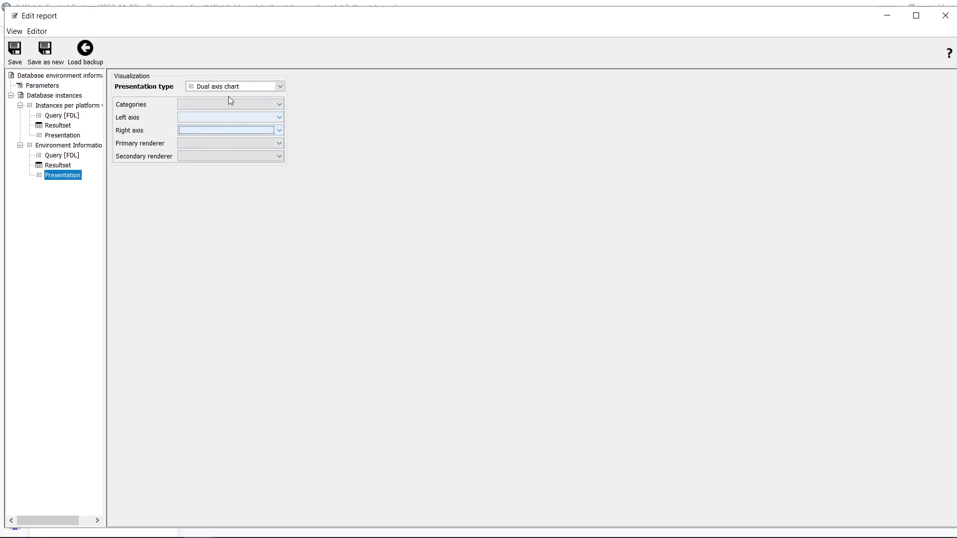
Step: Set the "Environment Information" presentation type to Category chart, and check its category and chart type choices without picking any
left_click(227, 87)
left_click(219, 119)
left_click(222, 106)
left_click(213, 112)
left_click(214, 115)
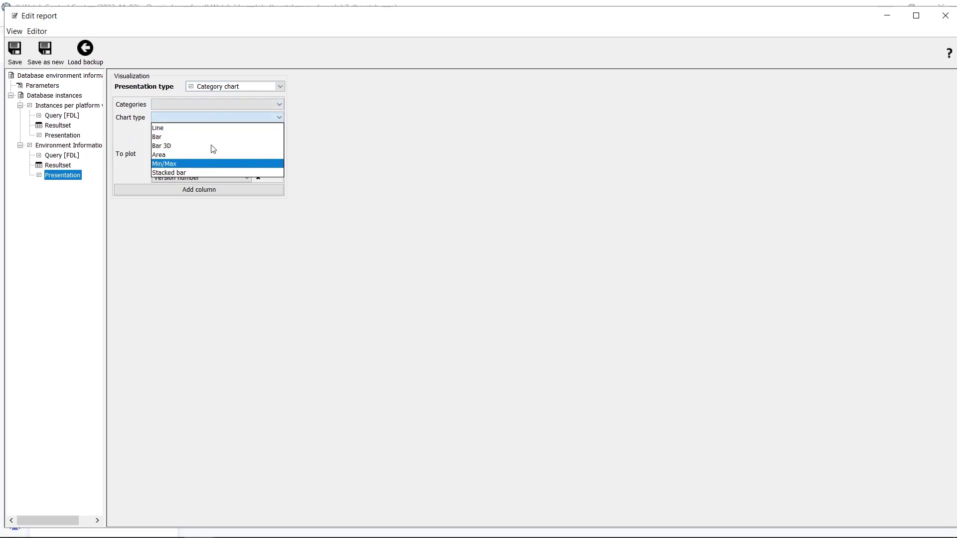
left_click(261, 141)
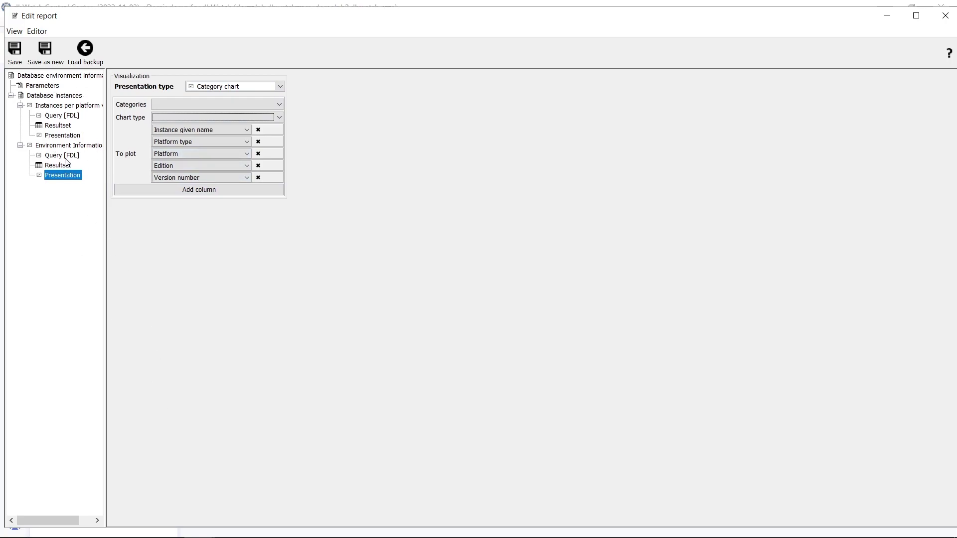
Step: View the general properties of the Database environment information report and close its editor
left_click(61, 76)
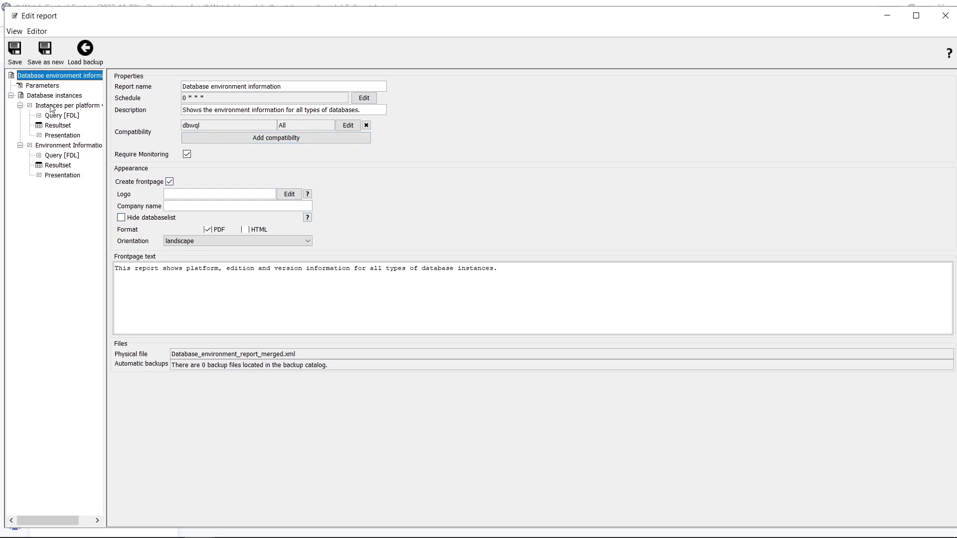
left_click(945, 15)
left_click(506, 315)
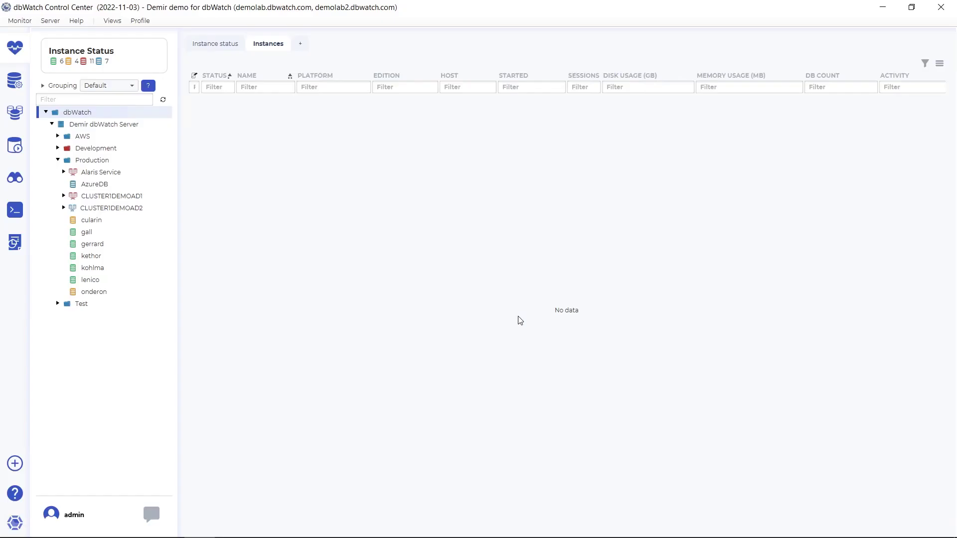
Step: Create a new report template named "test"
left_click(50, 20)
mouse_move(67, 39)
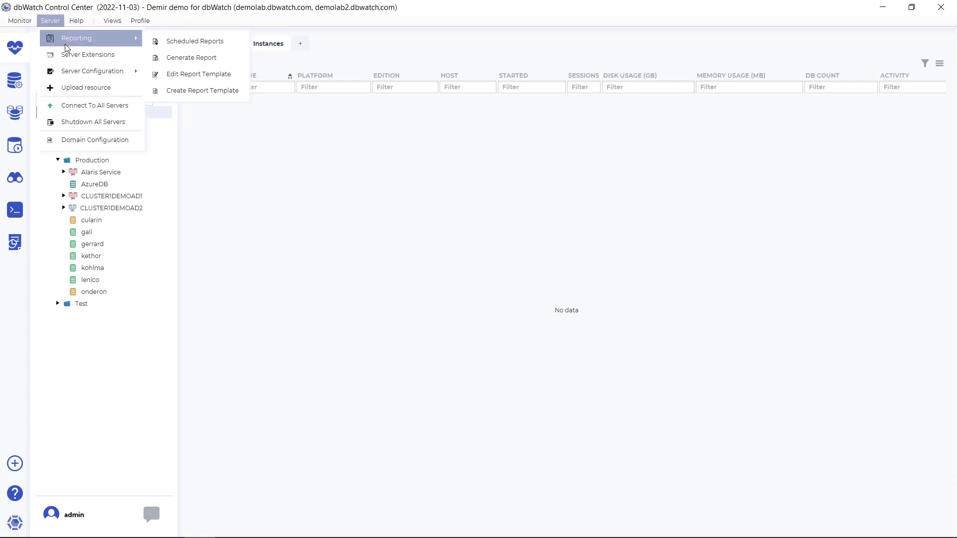
left_click(189, 92)
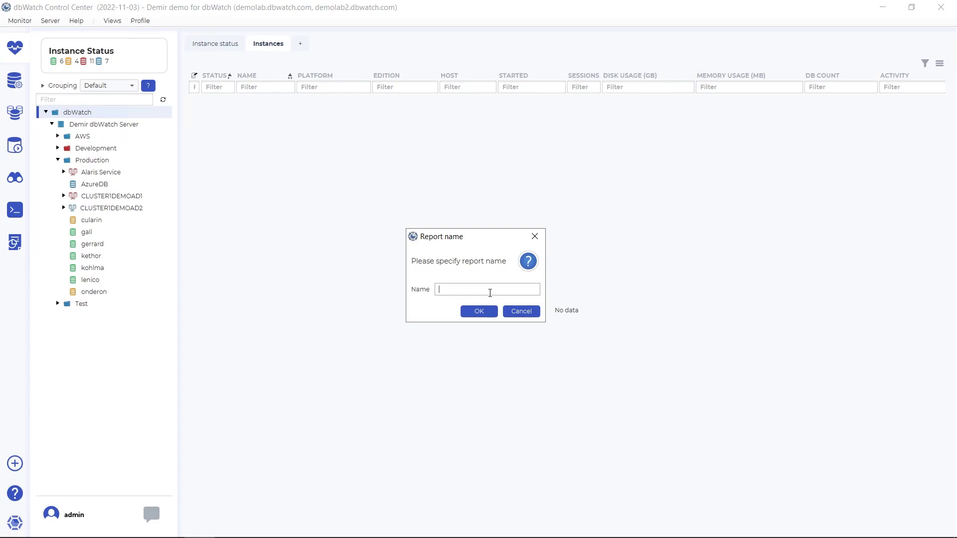
key("Return")
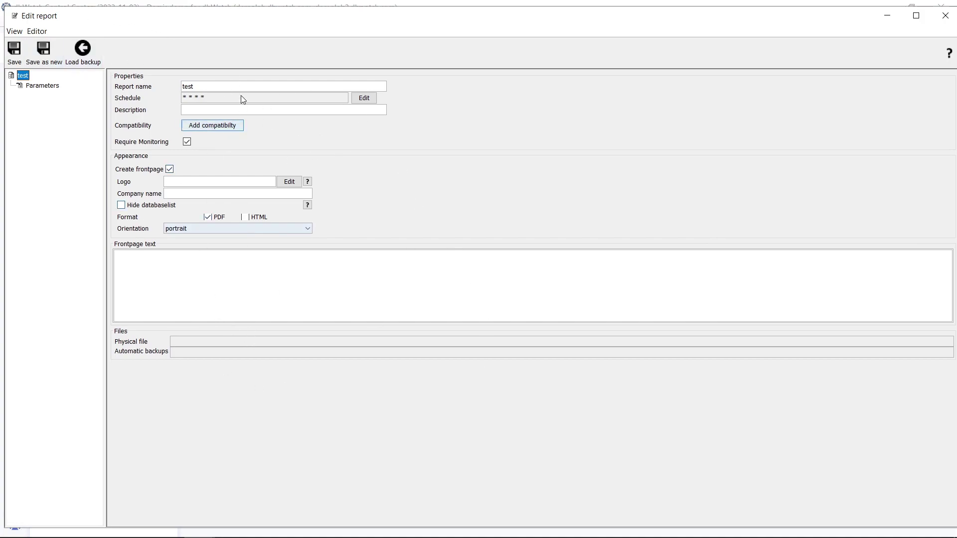
Step: Add a chapter titled "test1" to the test report
right_click(21, 76)
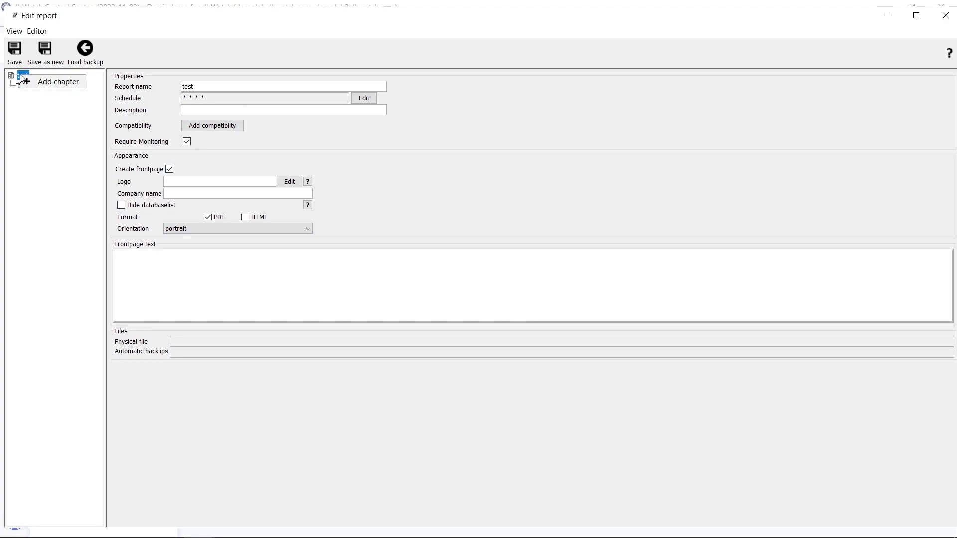
left_click(27, 81)
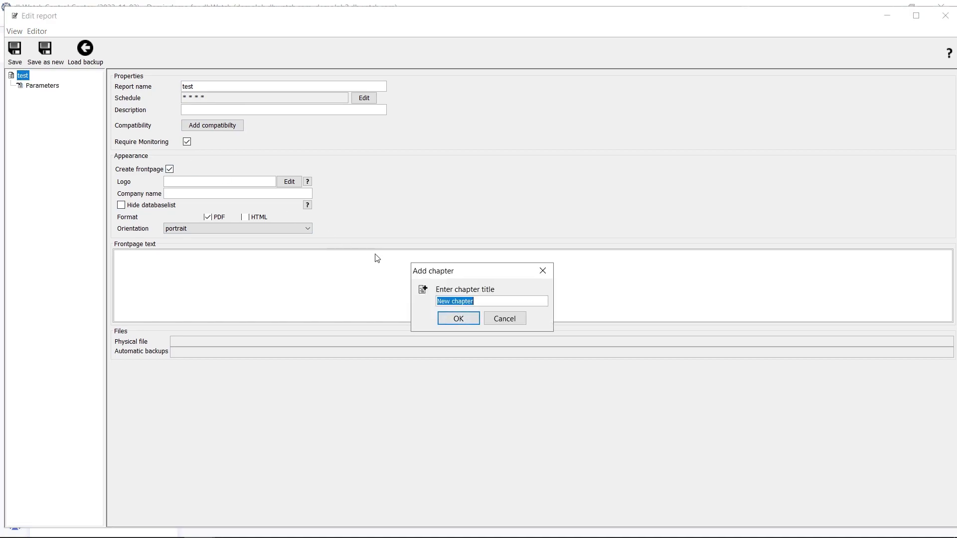
type("test1")
key("Return")
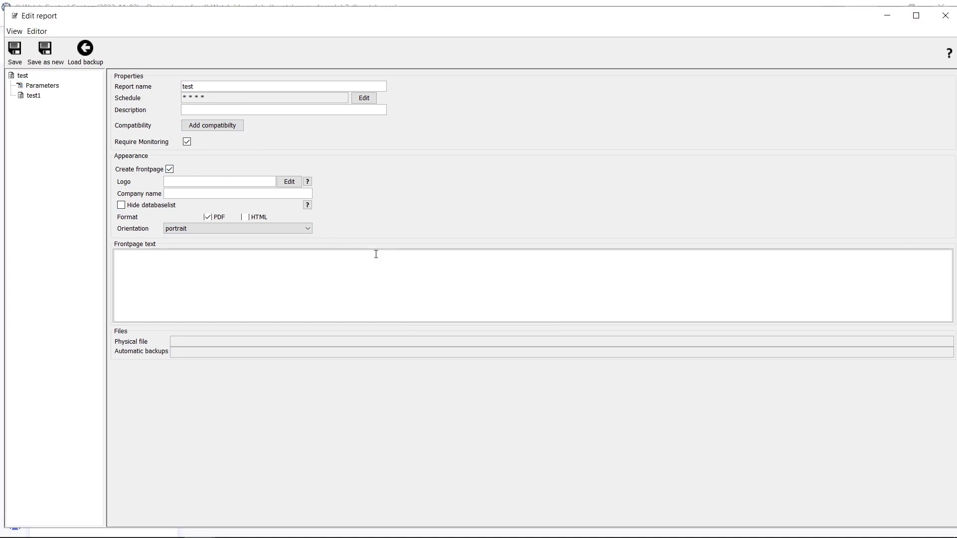
Step: Add a section titled "section 1" to the chapter test1
right_click(28, 96)
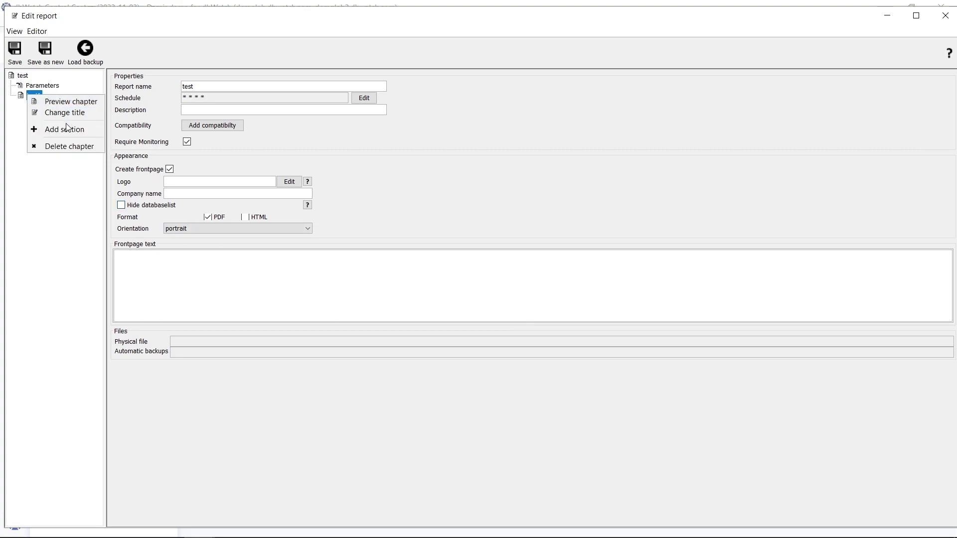
left_click(66, 130)
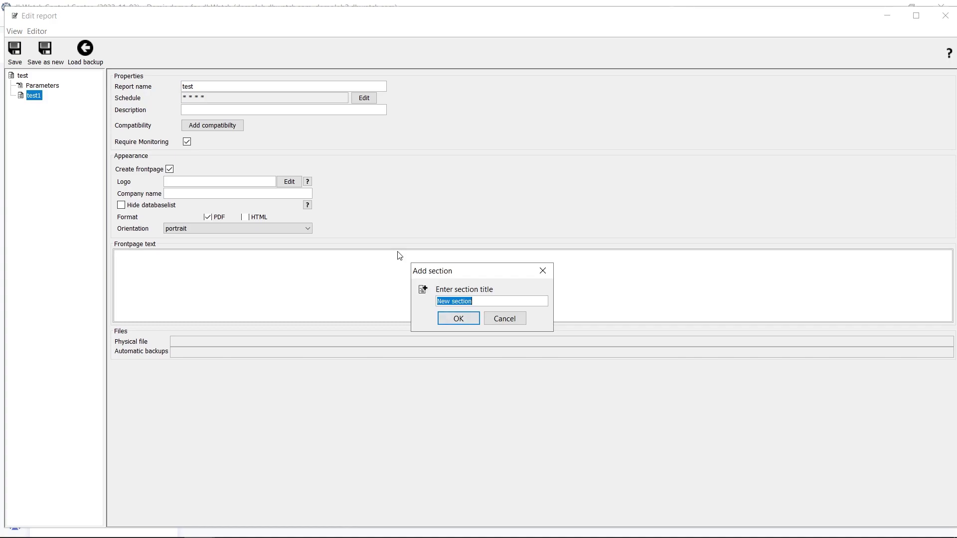
type("section 1")
key("Return")
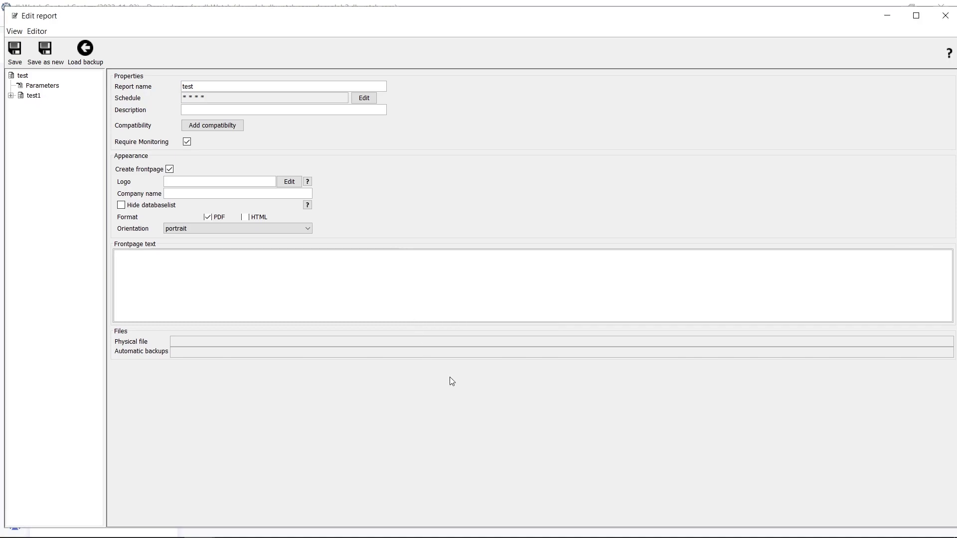
Step: Expand section 1 under test1 and examine its SQL query and resultset pages
left_click(11, 96)
left_click(21, 106)
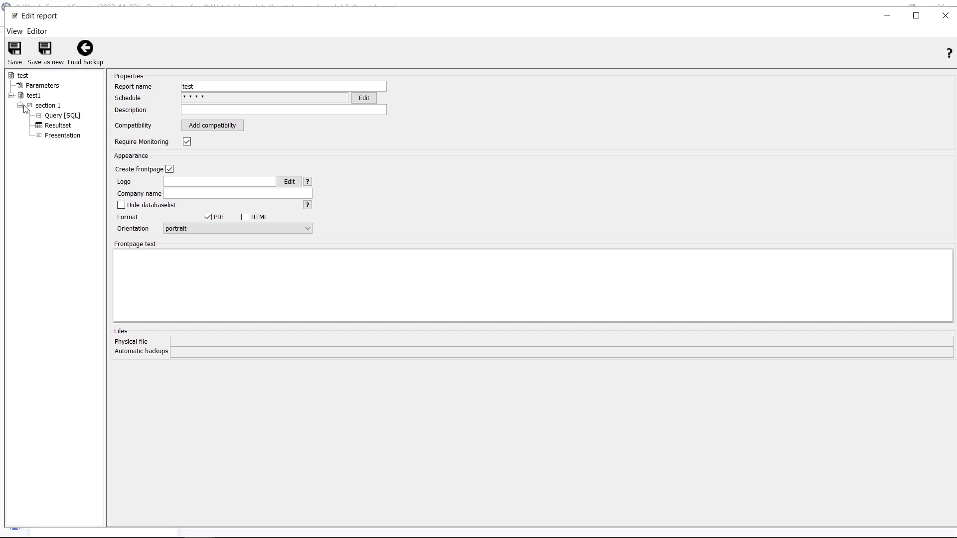
left_click(68, 118)
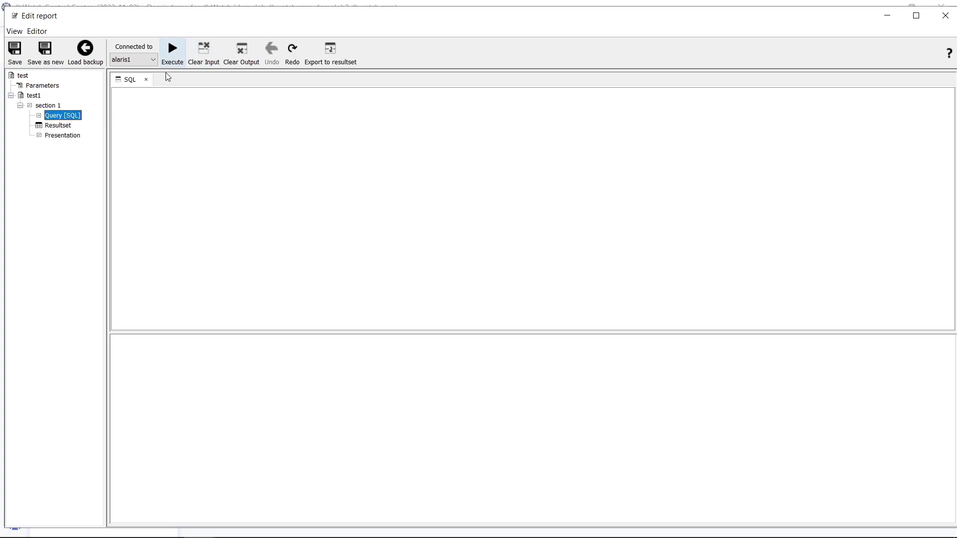
left_click(59, 127)
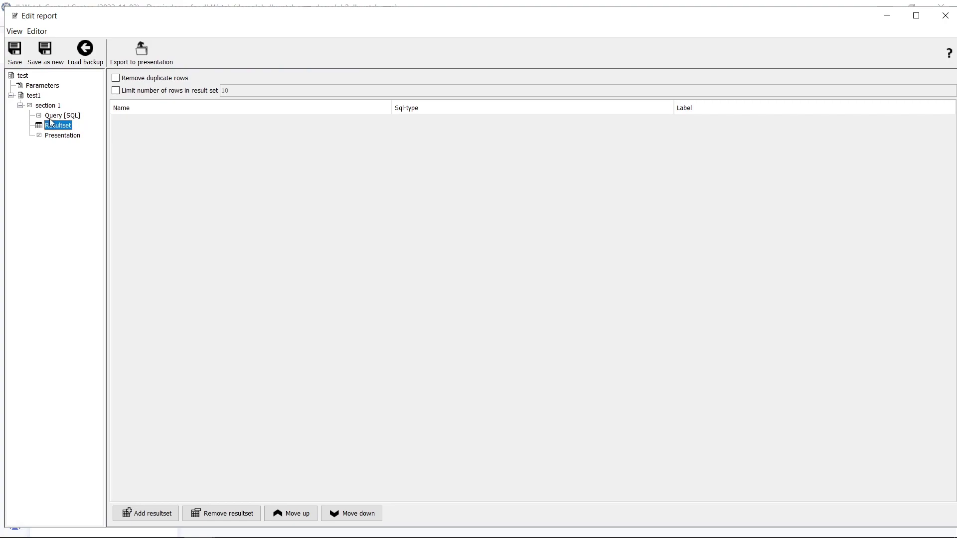
Step: Connect section 1's query to the korriban instance, enter "select sysdate from dual" and execute it
left_click(51, 116)
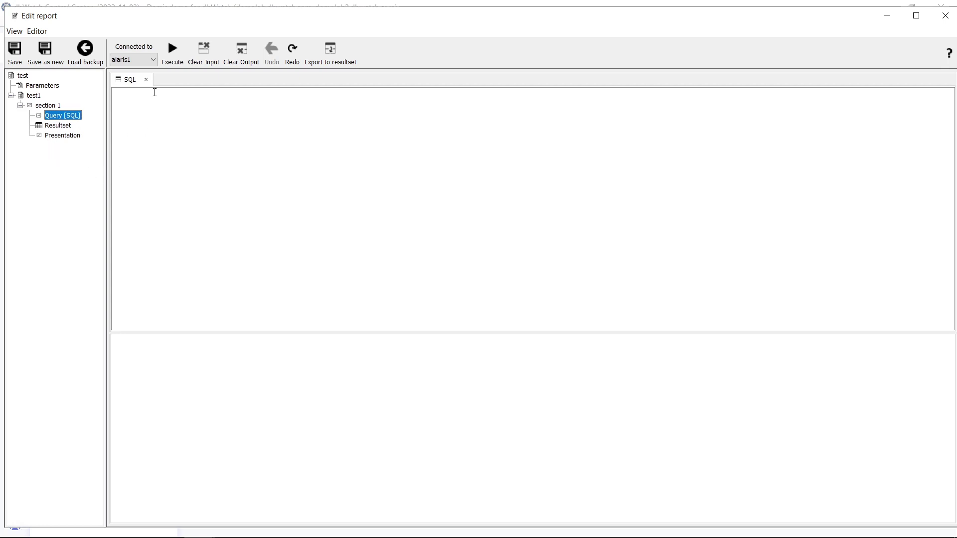
left_click(151, 60)
left_click_drag(154, 85, 152, 109)
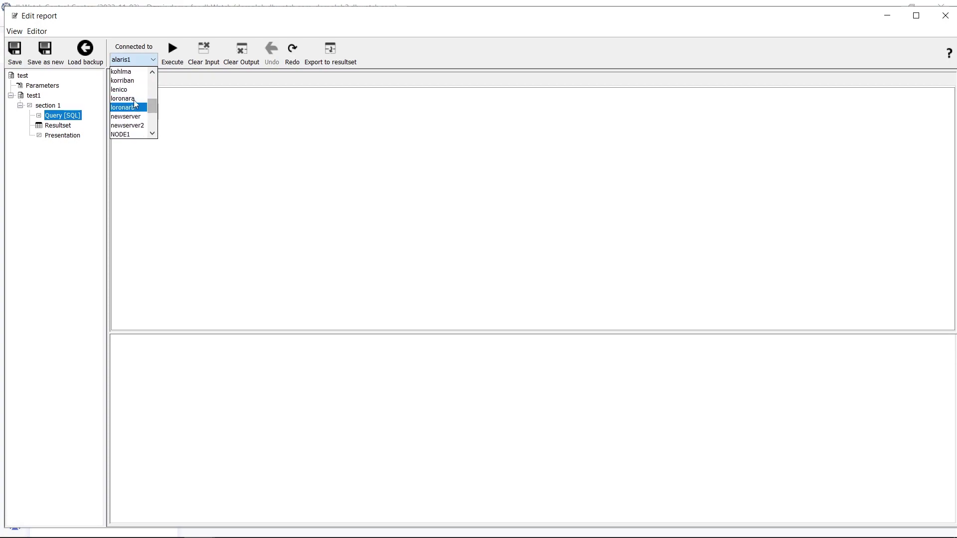
left_click(127, 81)
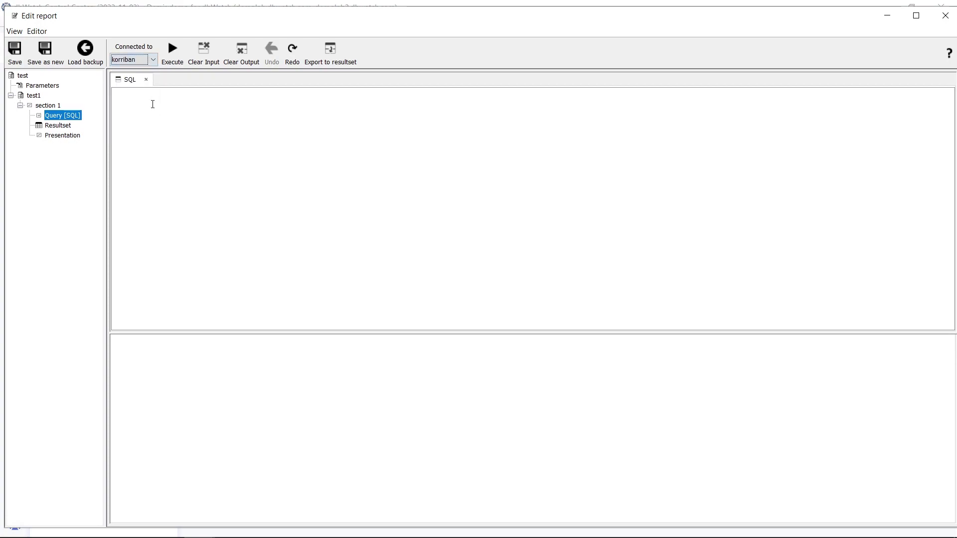
type("select sysdate from dual")
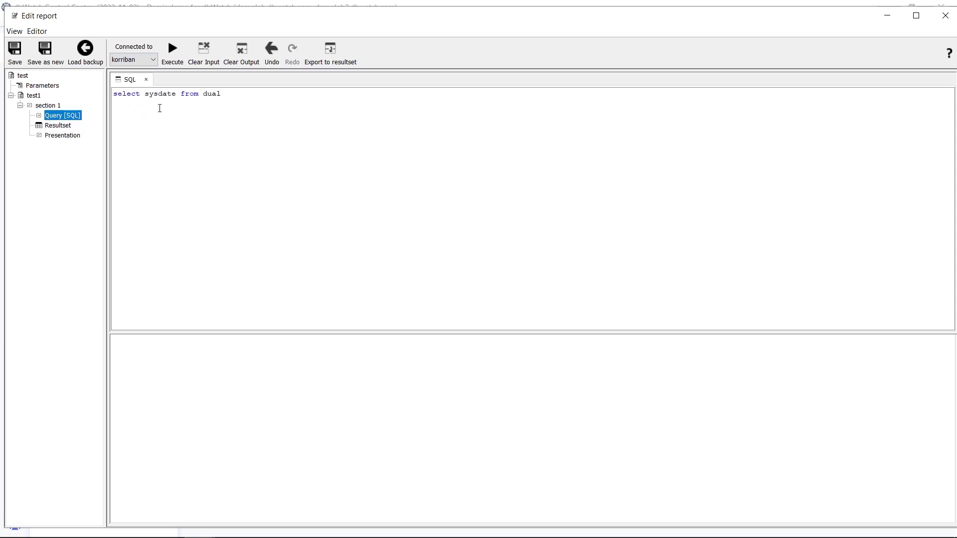
left_click(176, 48)
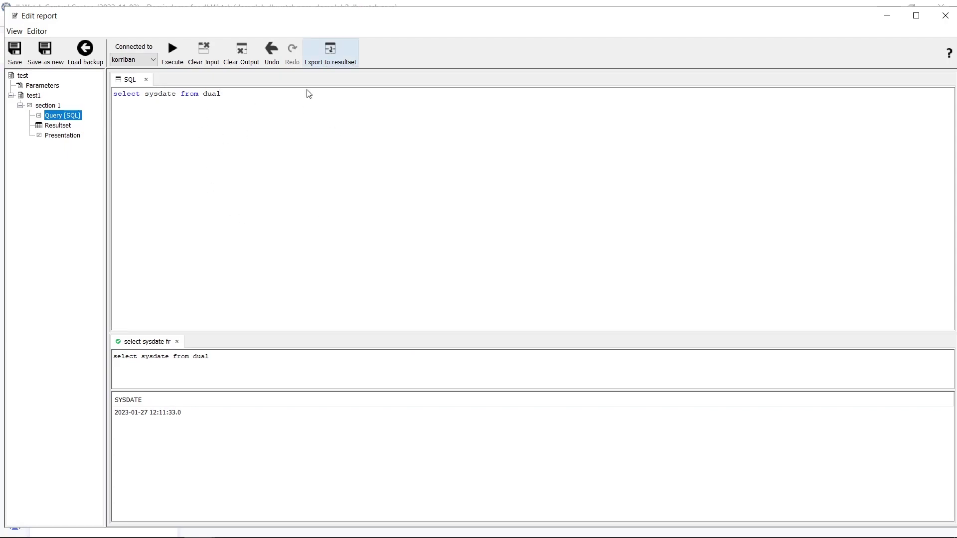
Step: Export the query's columns to the resultset and on to the presentation, accepting the deletion of existing formatting
left_click(333, 52)
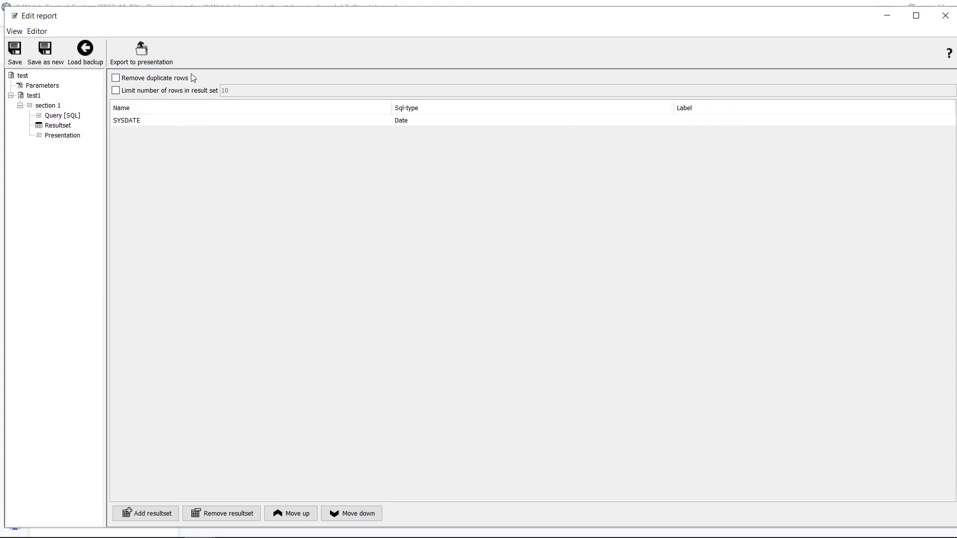
left_click(142, 53)
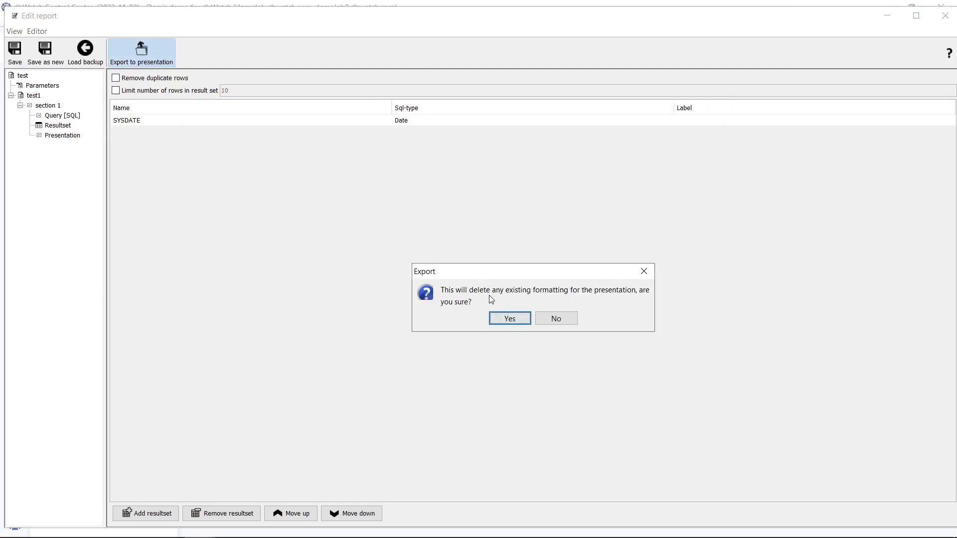
left_click(508, 318)
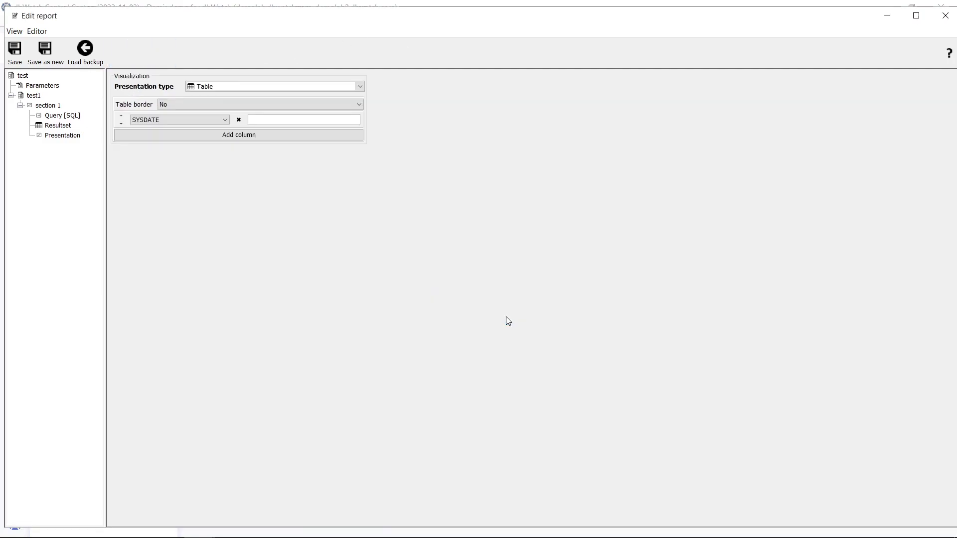
Step: Check section 1's presentation type choices and its title, text and merge settings, and minimize the template editor
left_click(220, 86)
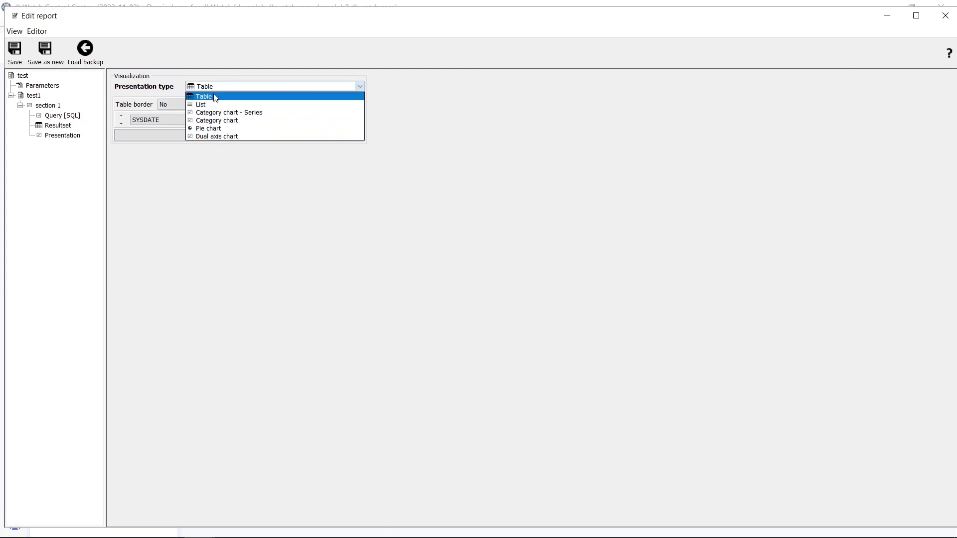
left_click(400, 155)
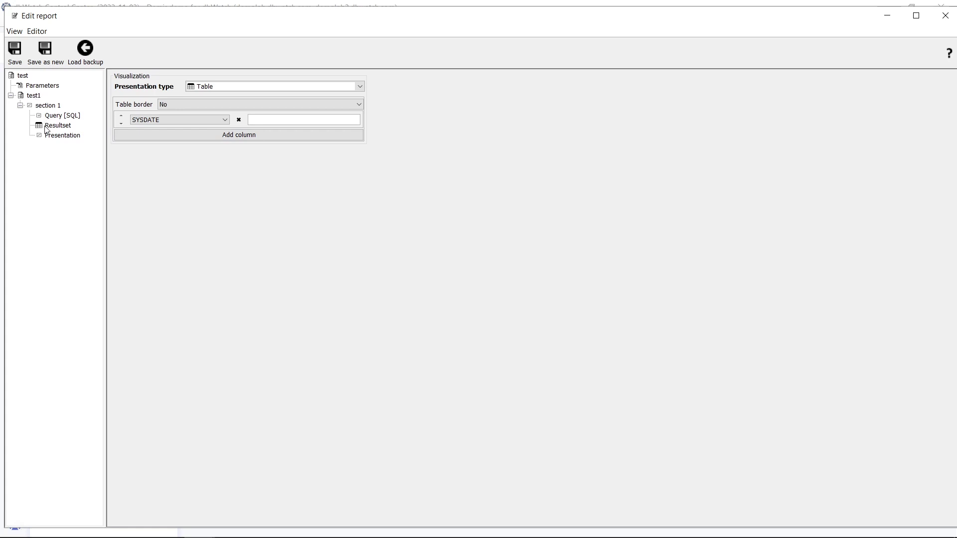
left_click(32, 96)
left_click(52, 107)
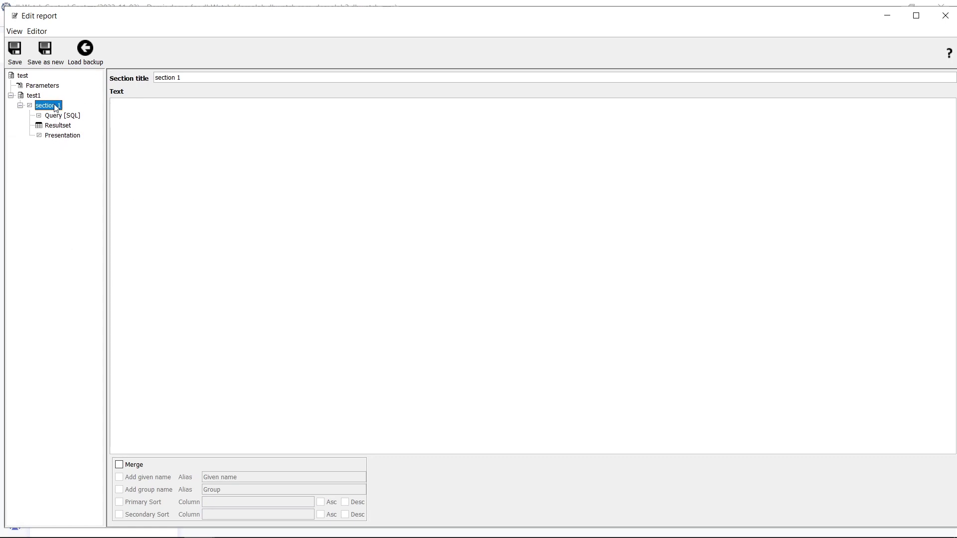
left_click(33, 96)
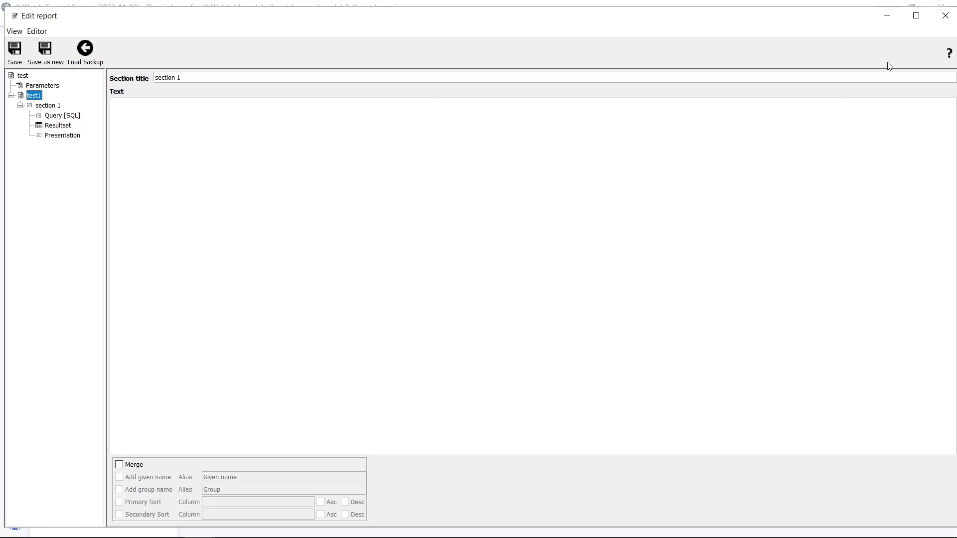
left_click(884, 20)
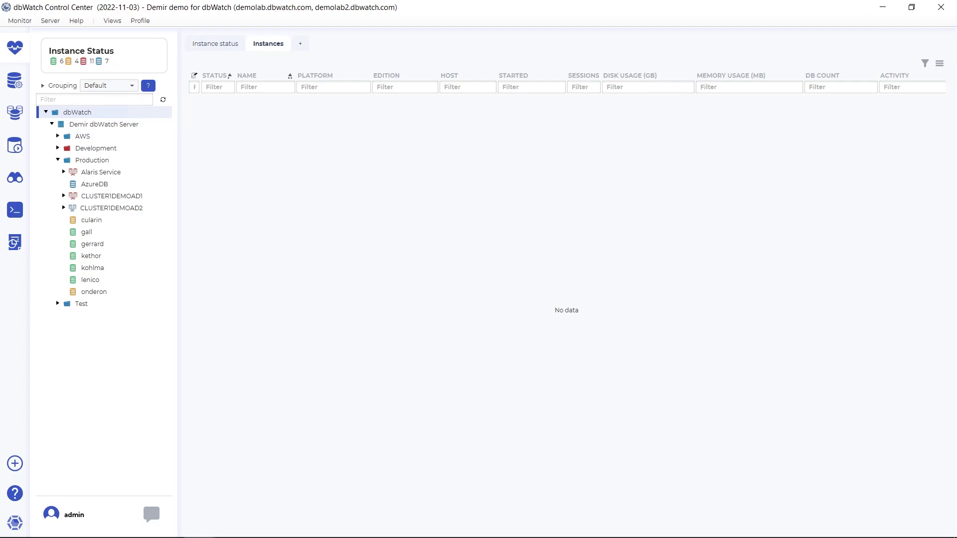
Step: Start the report wizard and select the korriban instance in the Development group as the report source
left_click(20, 20)
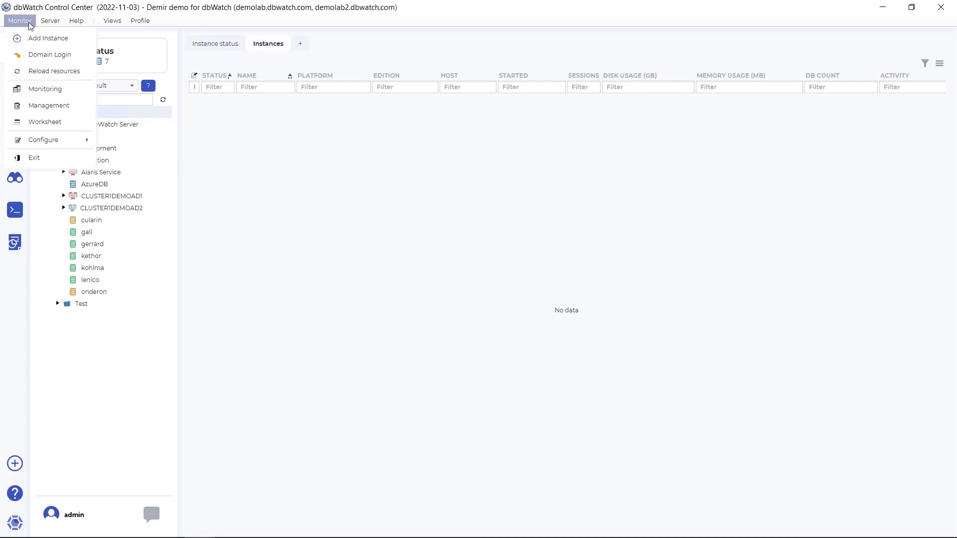
mouse_move(50, 20)
left_click(15, 240)
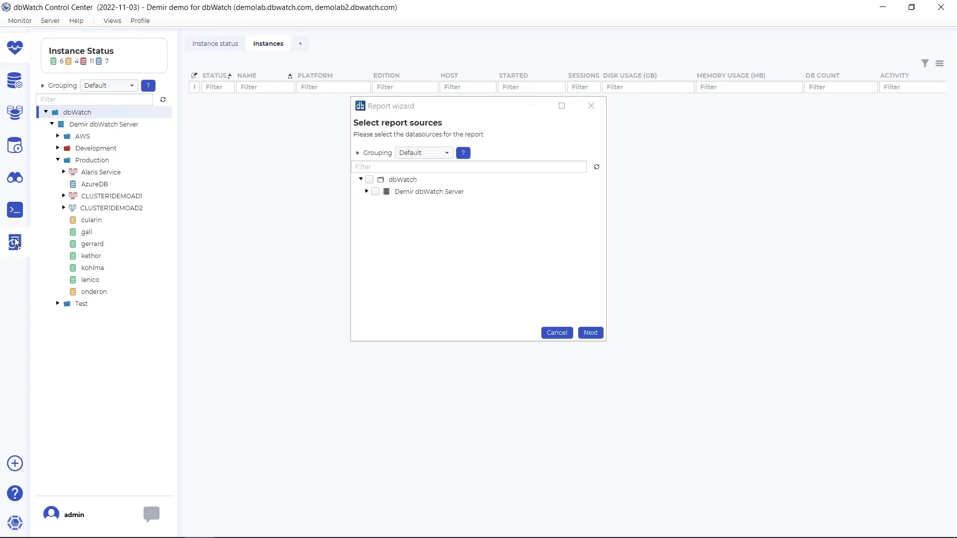
left_click(367, 192)
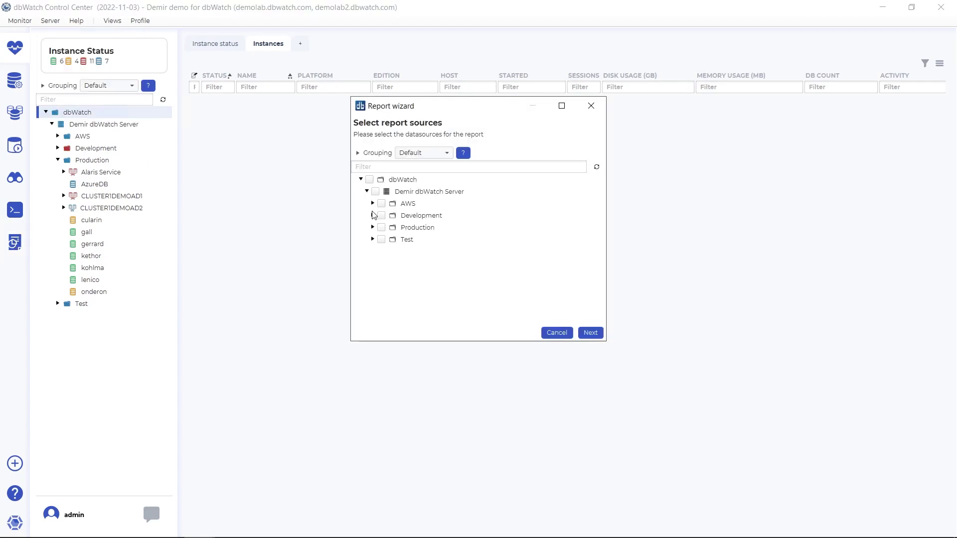
left_click(373, 216)
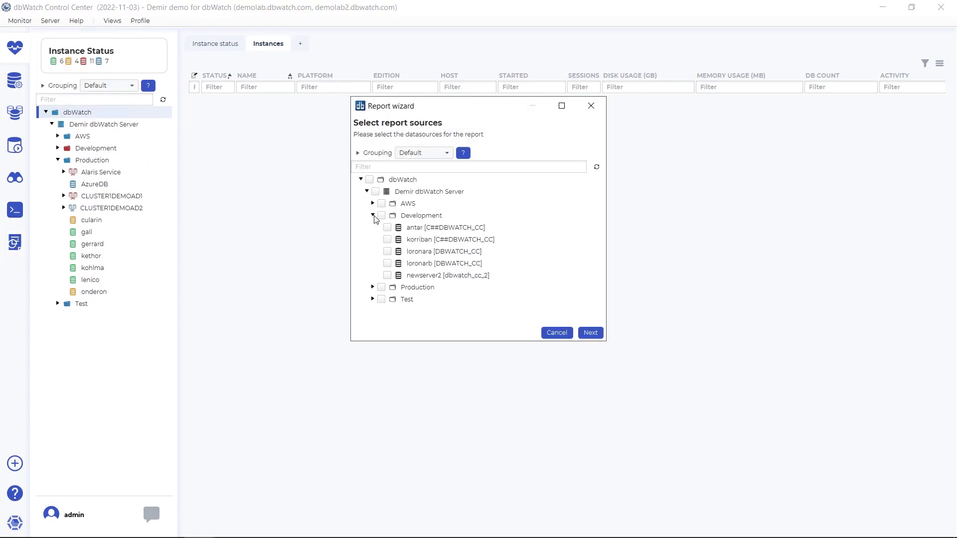
left_click(414, 242)
left_click(388, 239)
left_click(590, 332)
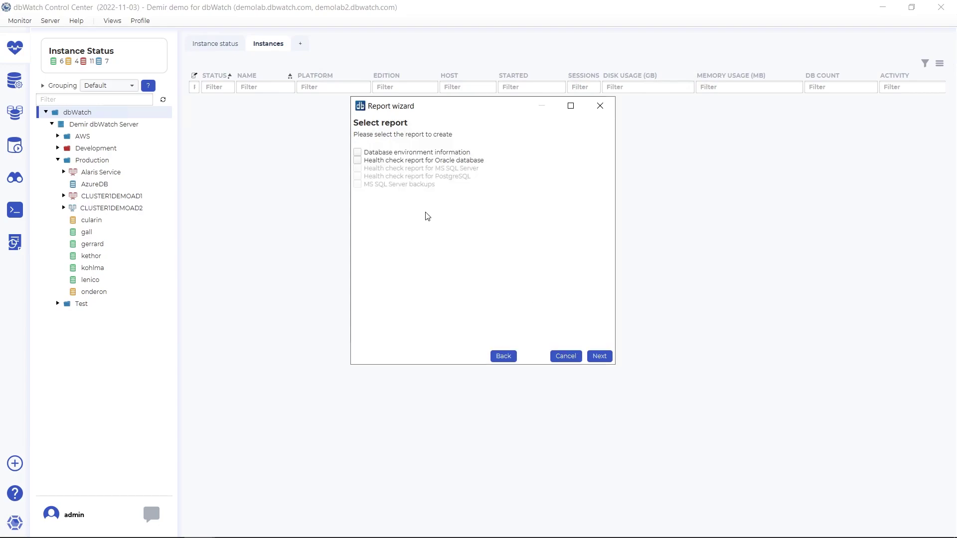
Step: Generate the "Health check report for Oracle database", keeping the remaining wizard settings as they are
left_click(401, 161)
left_click(601, 356)
left_click(600, 356)
left_click(598, 356)
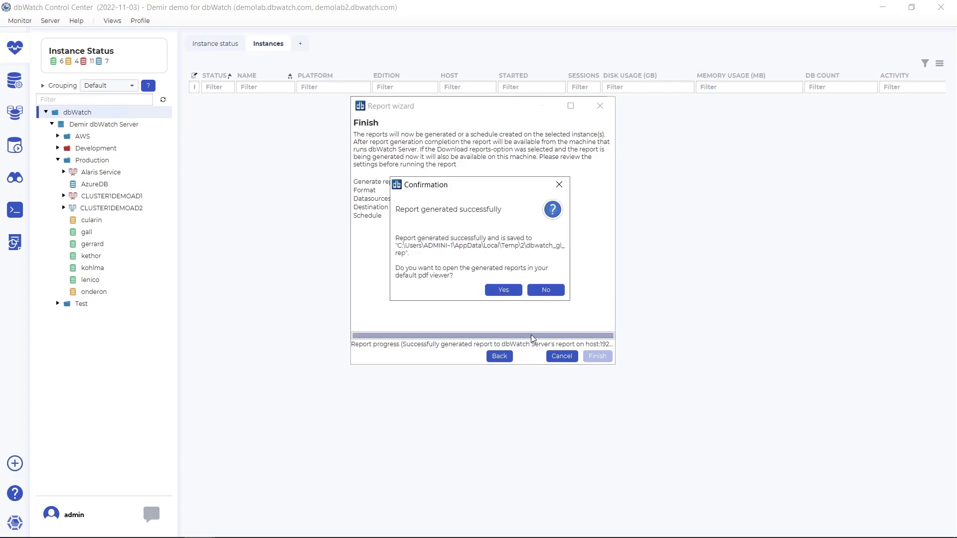
Step: Open the generated health check report in the PDF viewer, collapse the tools pane and read the front page
left_click(504, 291)
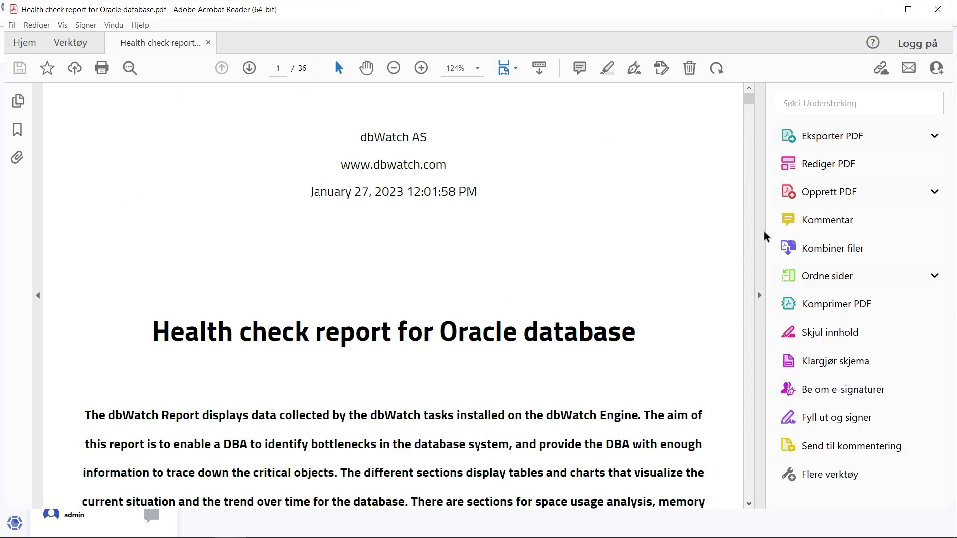
left_click(759, 295)
scroll(641, 156, "down", 6)
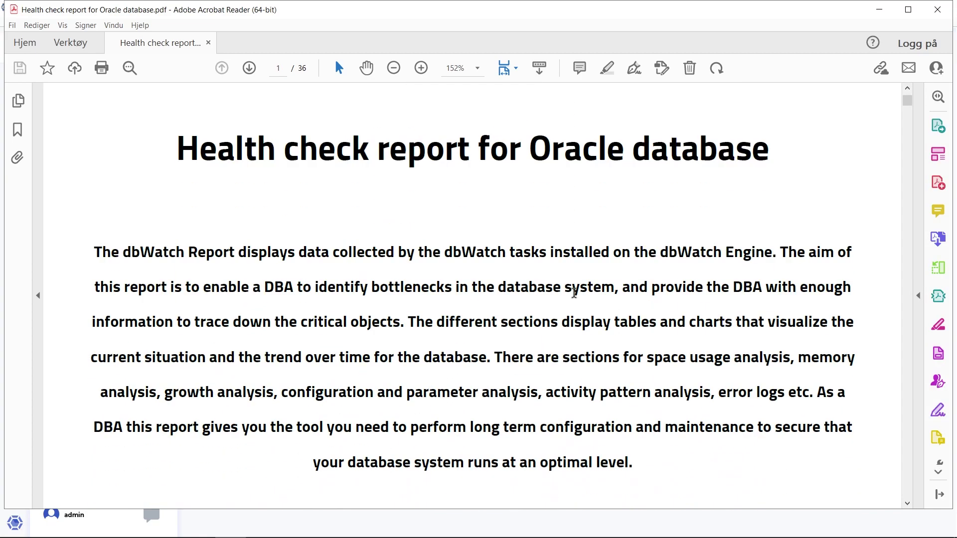
Step: Return to the template editor from the report's front page and show the general properties and front page settings of the test report
scroll(467, 242, "up", 3)
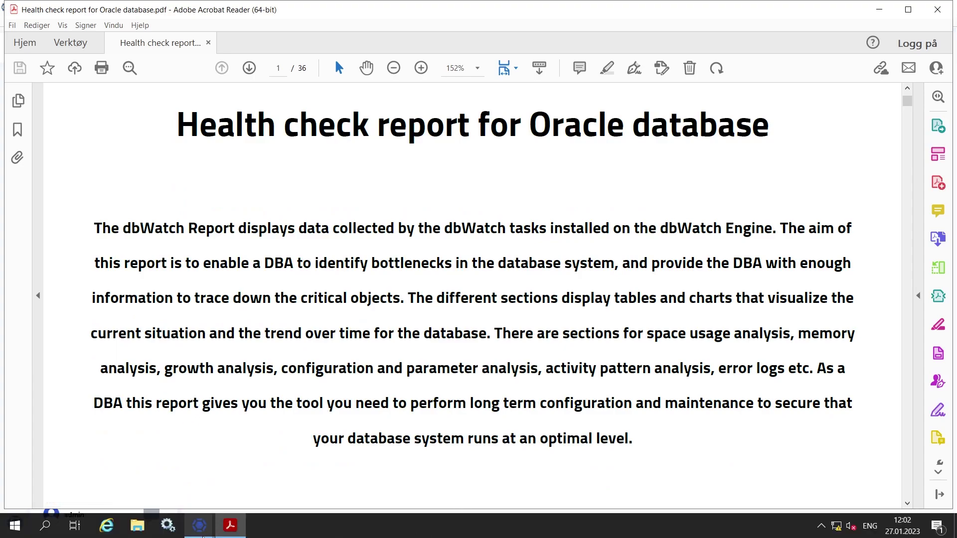
left_click(200, 529)
left_click(270, 469)
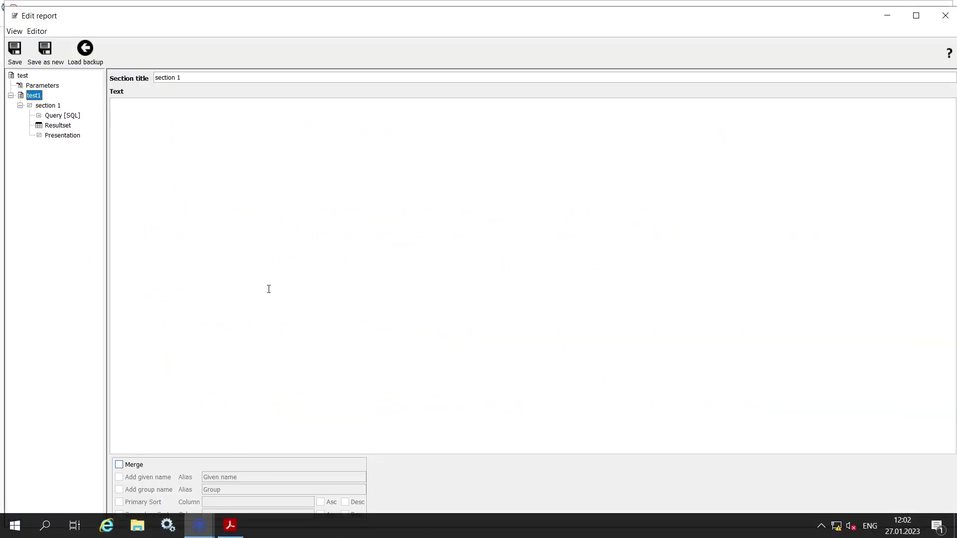
left_click(23, 75)
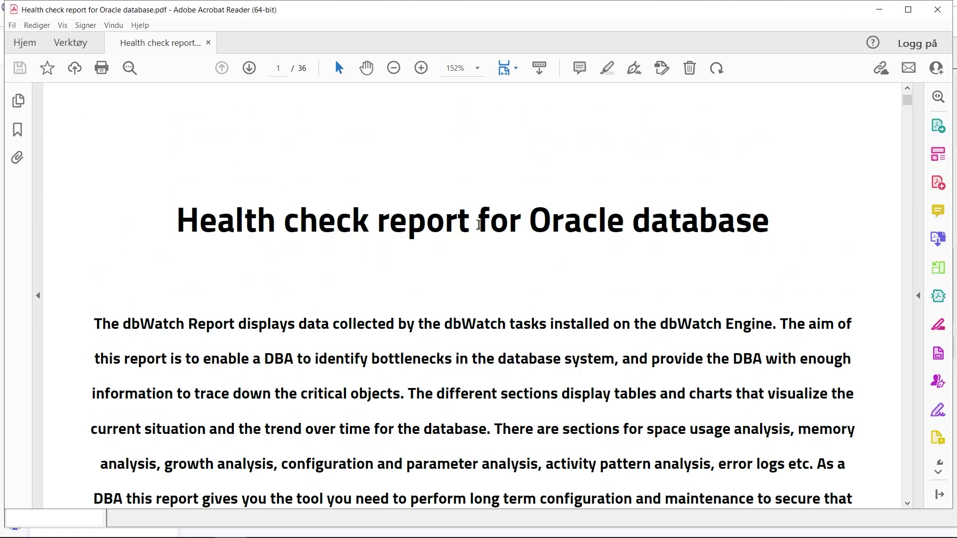
Step: Switch to the health check PDF and read from the front page through the Databases page and the Status overview chapter
scroll(450, 255, "down", 5)
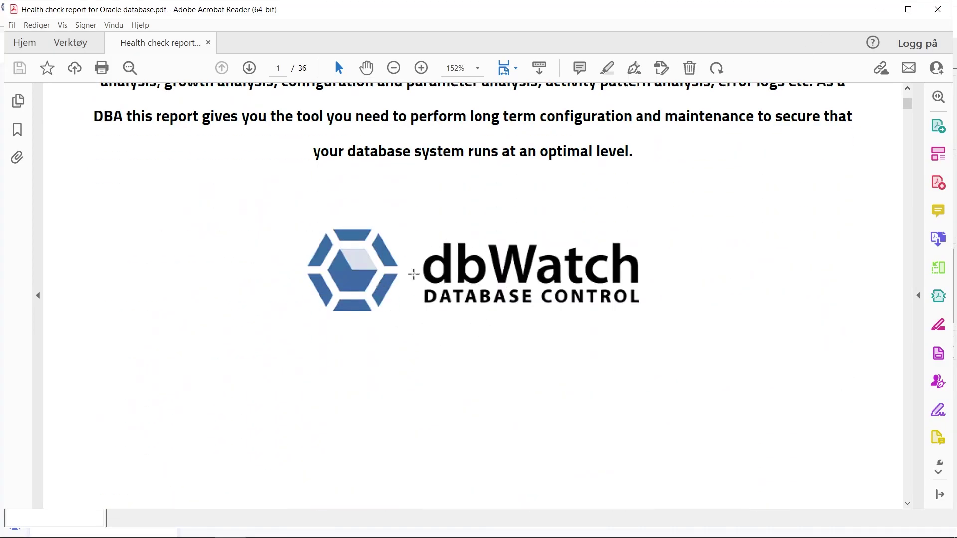
scroll(414, 271, "down", 3)
scroll(438, 300, "down", 10)
scroll(451, 241, "up", 3)
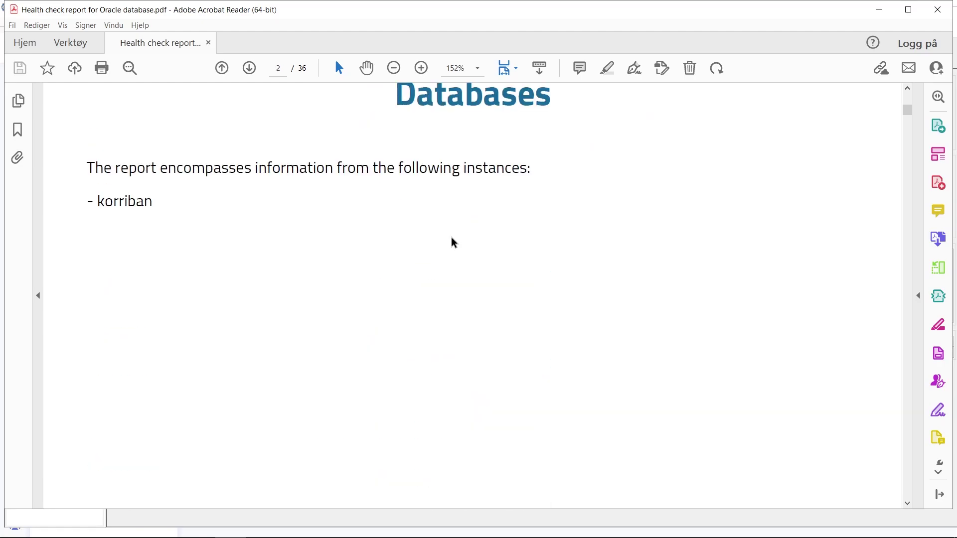
scroll(435, 351, "down", 5)
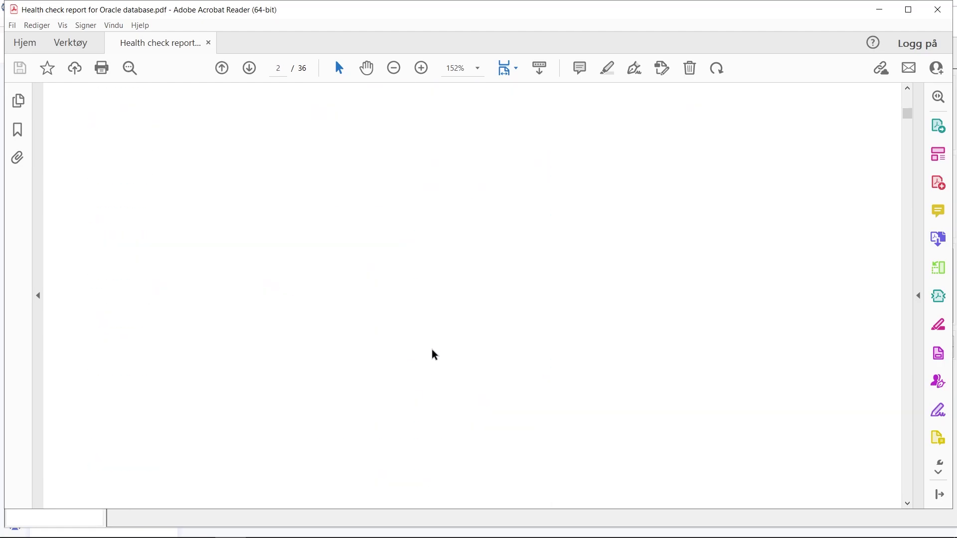
scroll(428, 345, "down", 5)
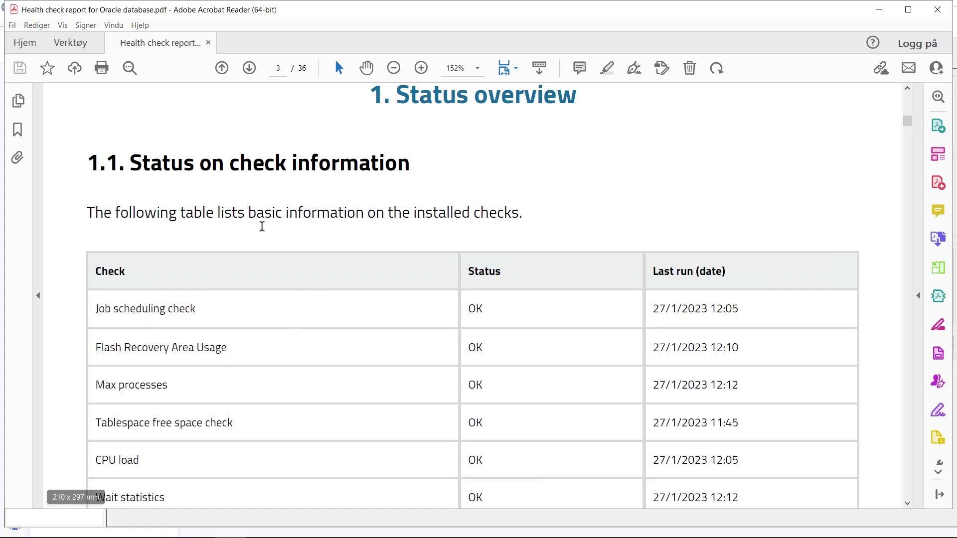
scroll(279, 334, "down", 10)
scroll(377, 243, "down", 5)
mouse_move(908, 129)
left_mouse_down()
mouse_move(906, 170)
mouse_move(908, 140)
left_mouse_up()
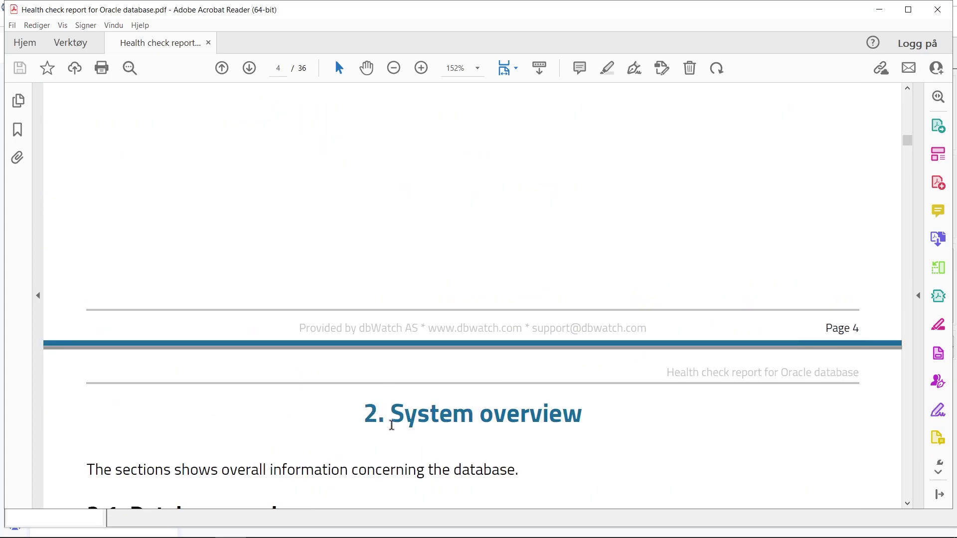
Step: Read the System overview chapter's Database version and Database Components sections, and highlight the introductory text of section 2.2
left_click(409, 417)
left_click_drag(410, 417, 551, 420)
left_click(510, 440)
scroll(484, 452, "down", 1)
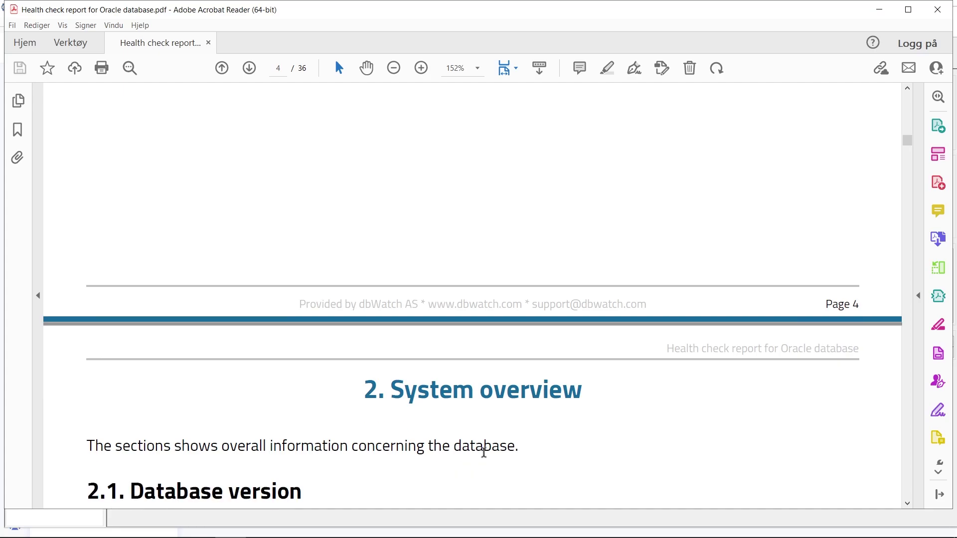
scroll(364, 445, "down", 5)
scroll(184, 361, "down", 6)
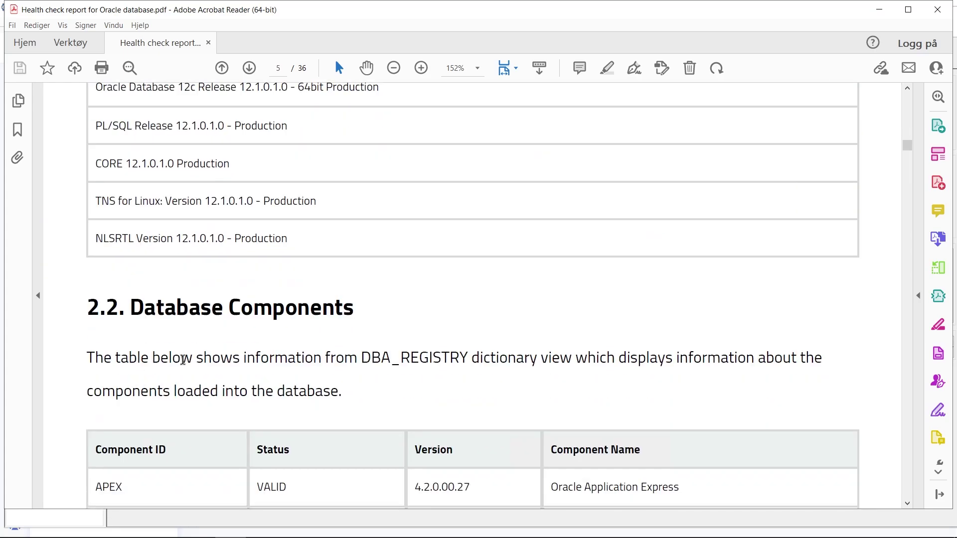
scroll(257, 307, "down", 10)
scroll(260, 285, "up", 7)
scroll(342, 399, "down", 9)
scroll(342, 398, "up", 8)
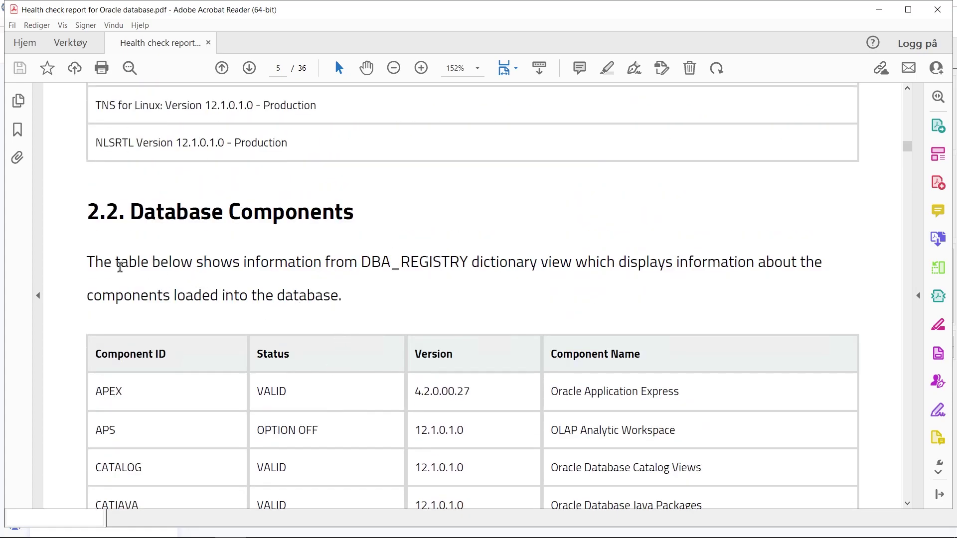
left_click_drag(86, 258, 374, 313)
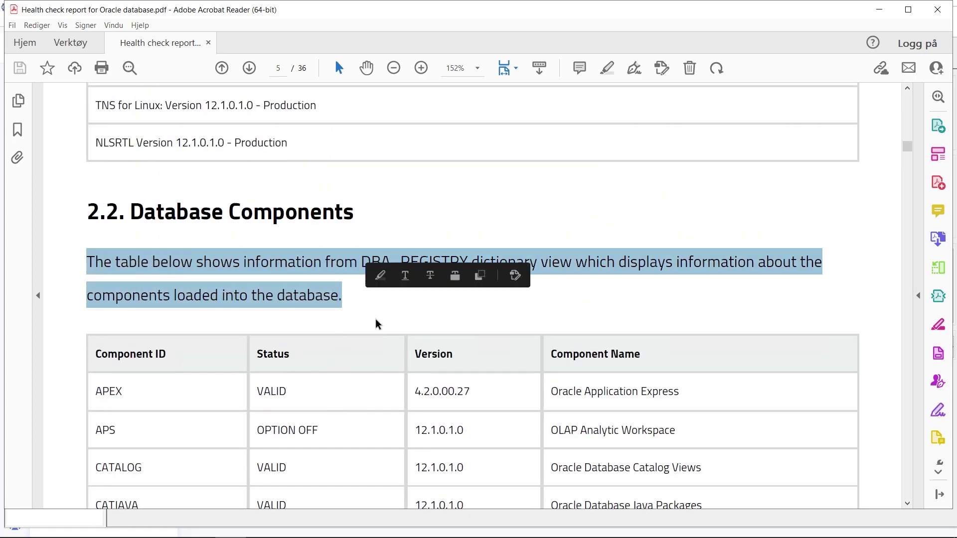
Step: Switch to the template editor and examine the title and text settings of chapter test1 and its section 1
mouse_move(222, 532)
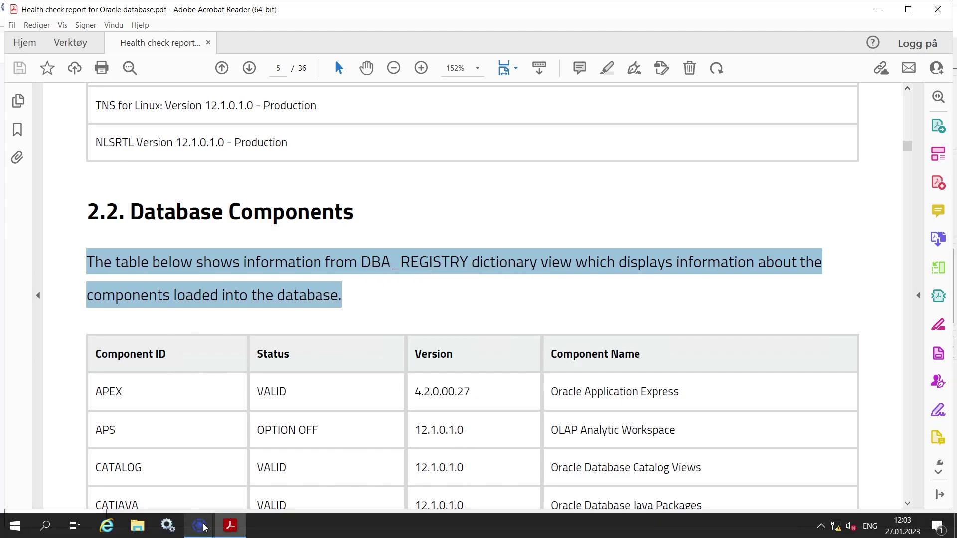
left_click(249, 479)
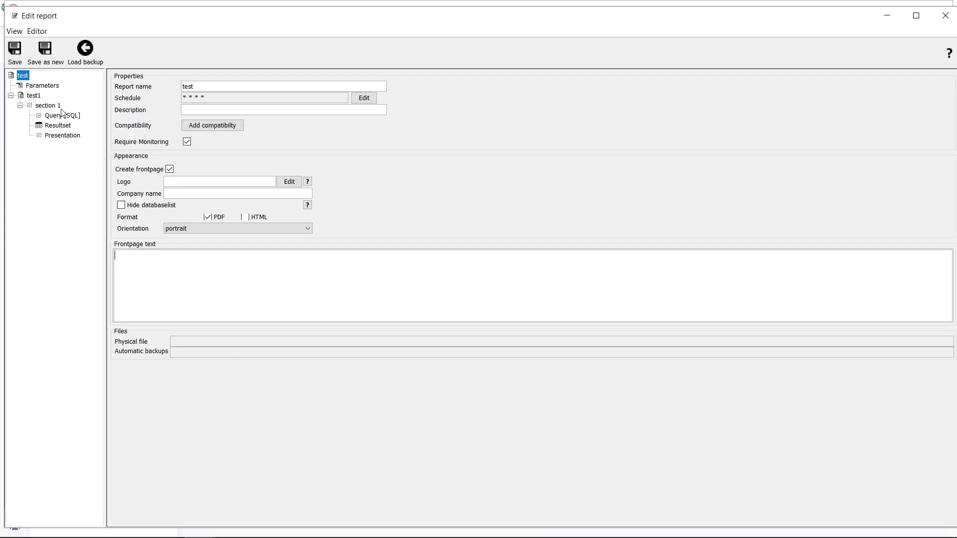
left_click(48, 106)
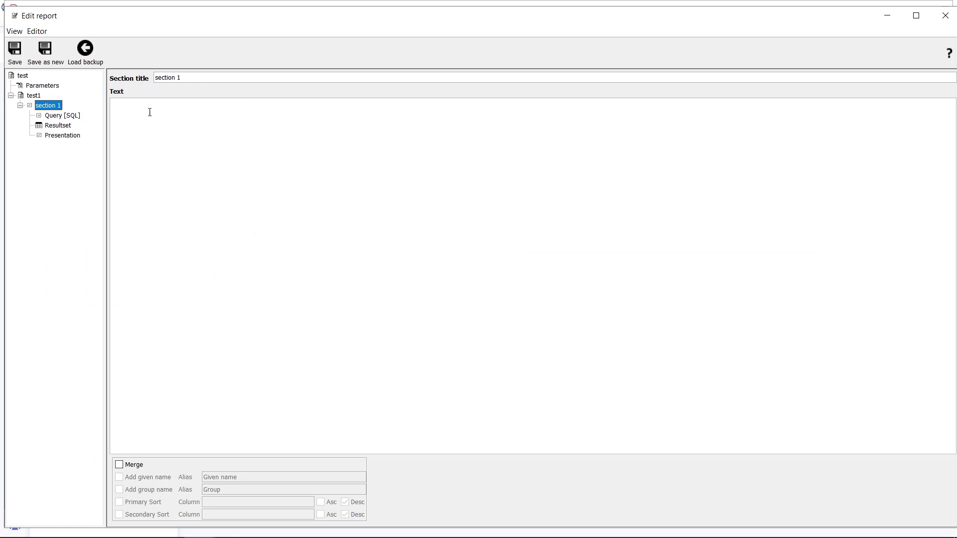
left_click(34, 96)
left_click(47, 106)
left_click(32, 96)
left_click(48, 107)
Step: Review section 1's SQL query and presentation, the report parameters and the general properties of the test report
left_click(58, 116)
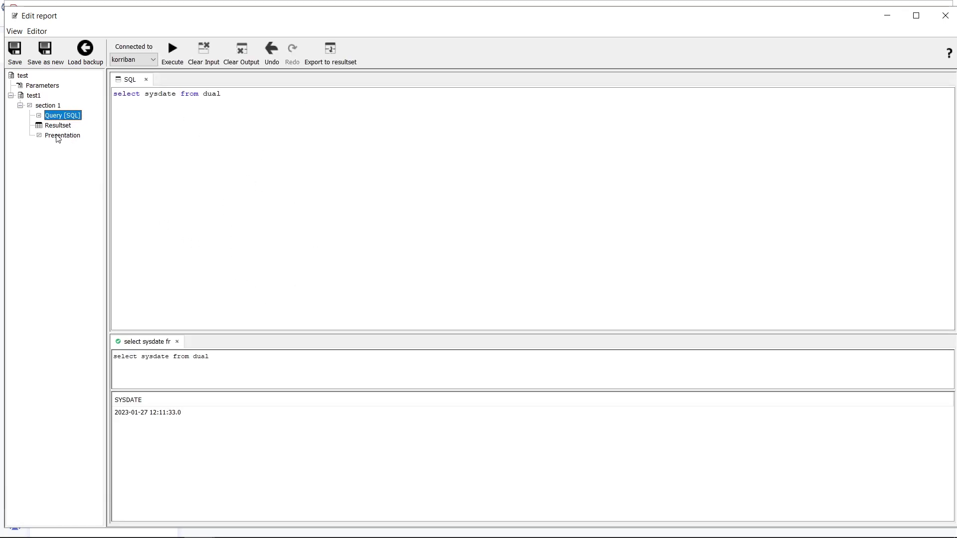
left_click(60, 136)
left_click(48, 105)
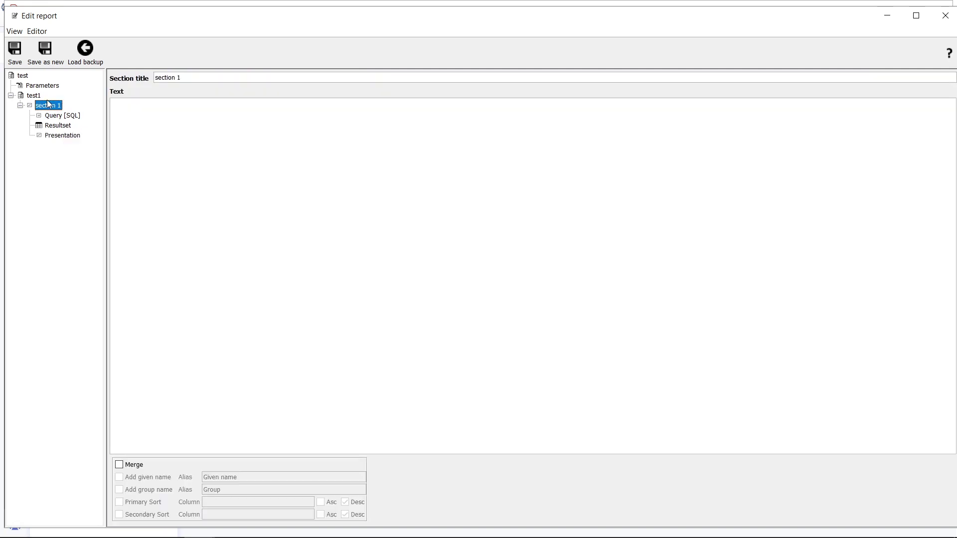
left_click(48, 87)
left_click(26, 77)
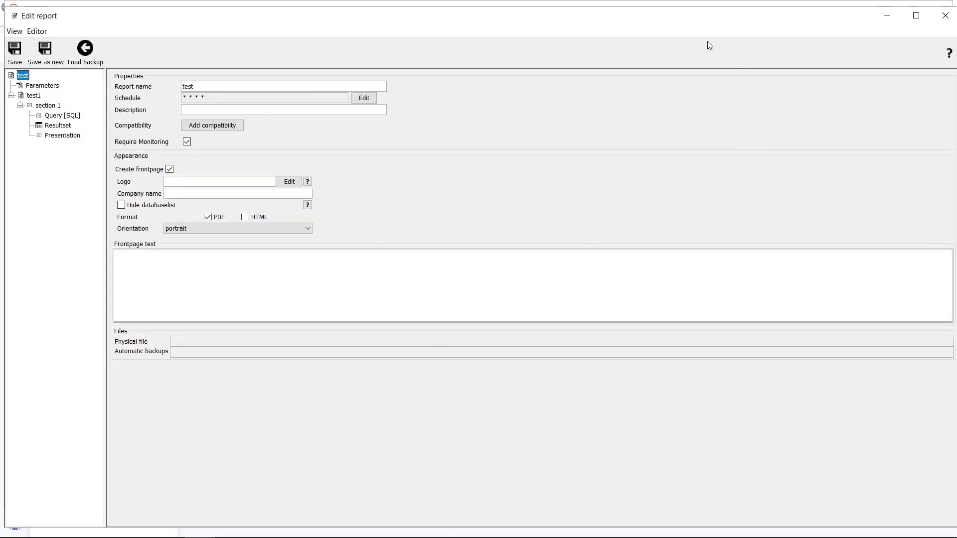
Step: Close the template editor, the health check PDF and the report wizard
left_click(946, 18)
left_click(508, 313)
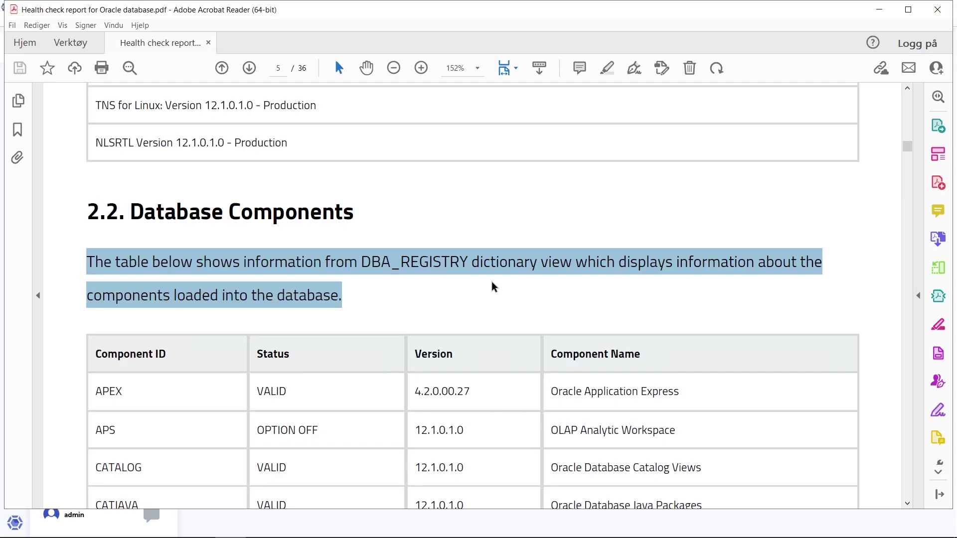
left_click(938, 11)
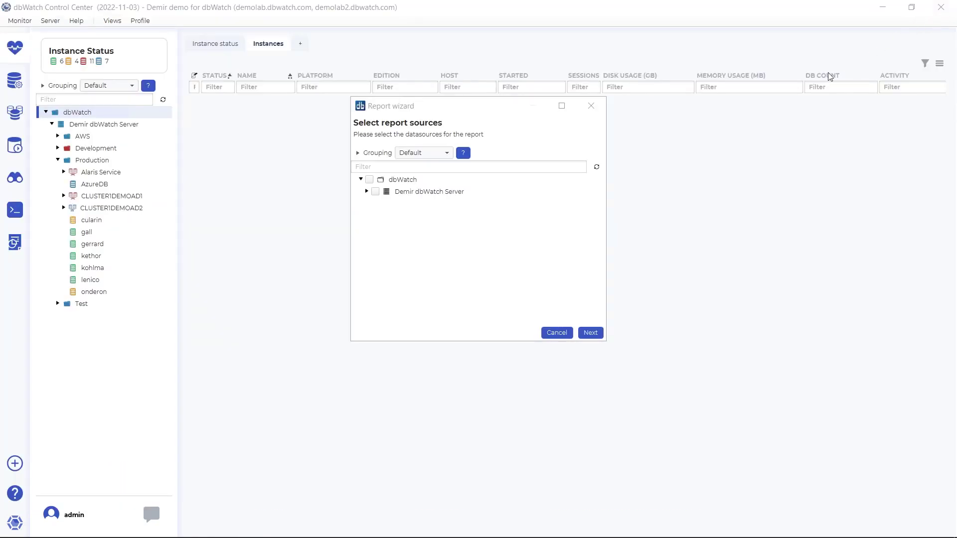
left_click(598, 107)
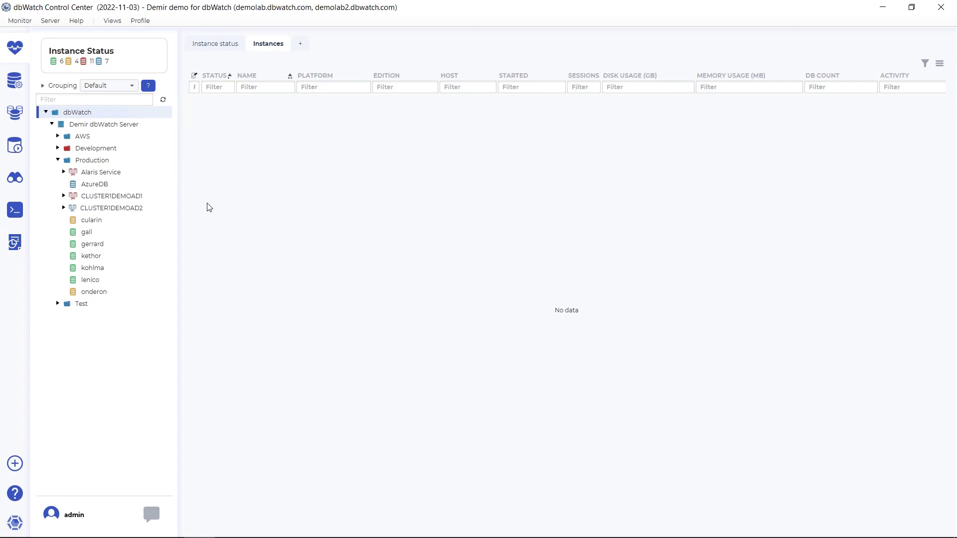
Step: Select the dbWatch server in the instance tree and show its instance status overview
left_click(76, 113)
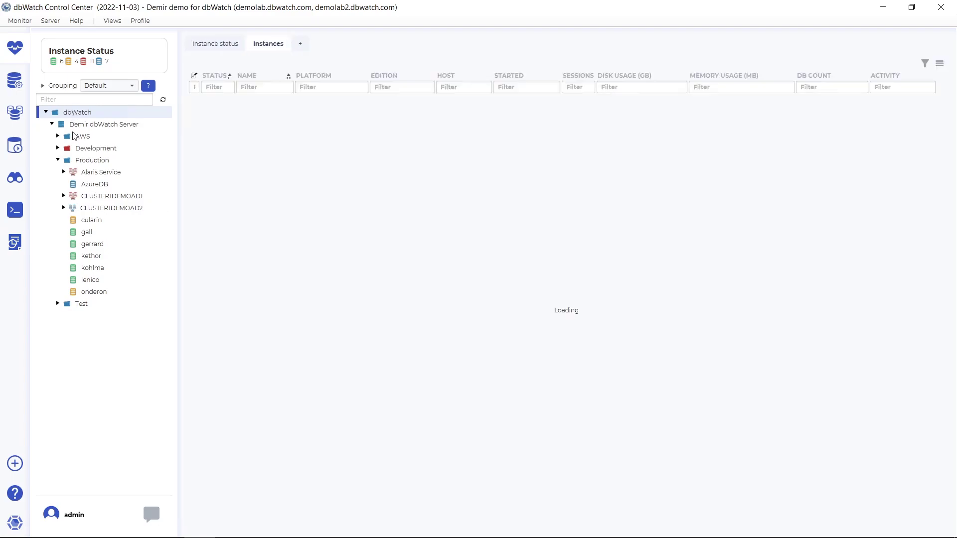
left_click(72, 125)
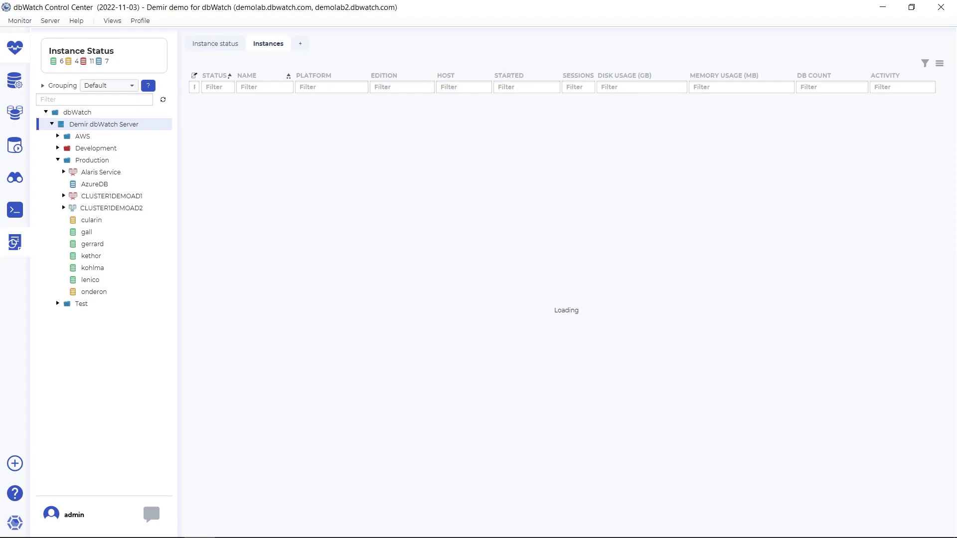
left_click(205, 47)
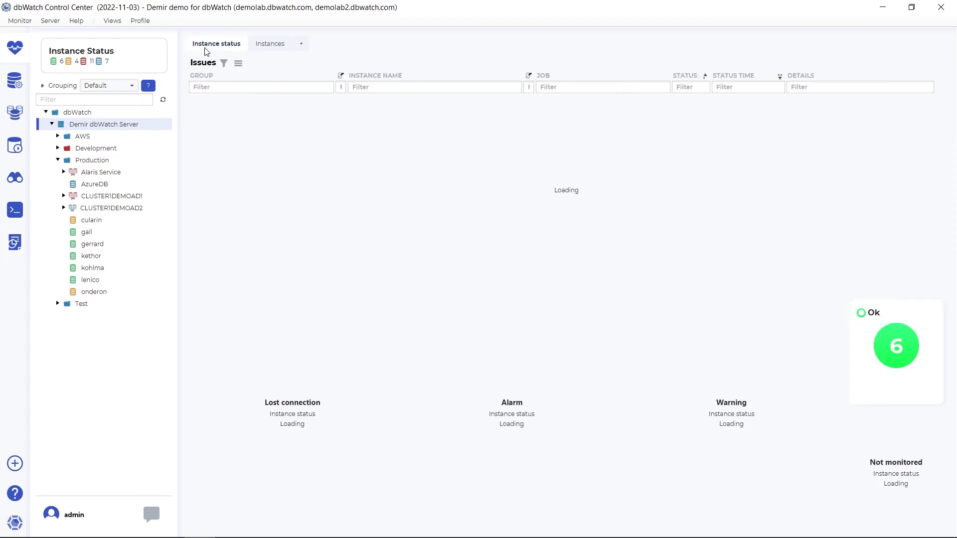